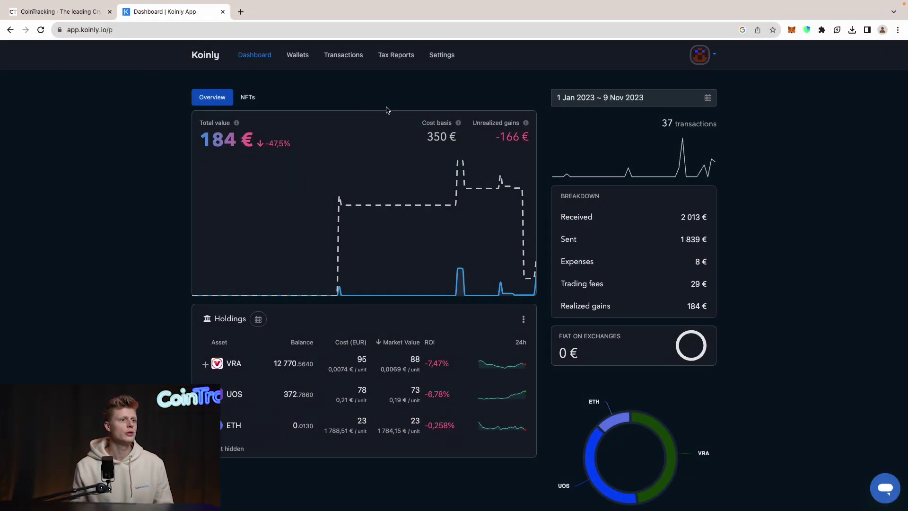
- Open Koinly's Transactions list and check its Export / Import options before closing them
{"action": "left_click", "coordinate": [345, 58]}
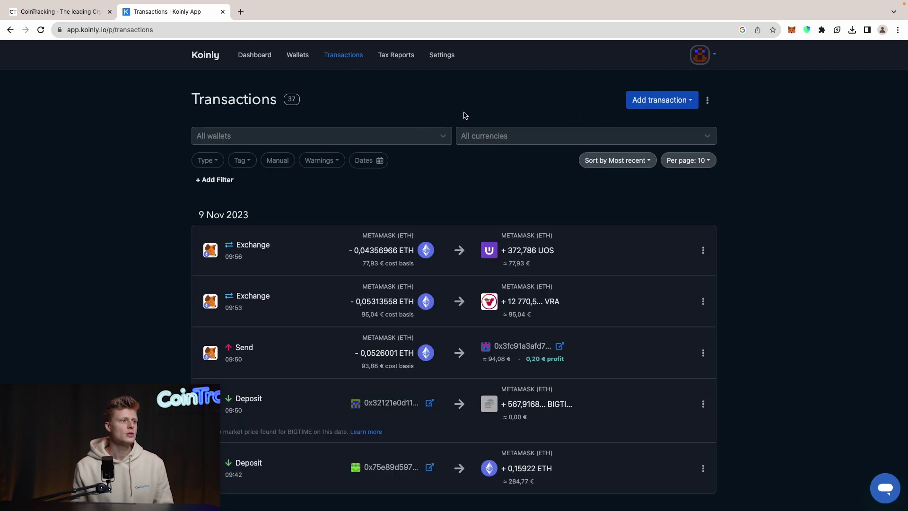
{"action": "left_click", "coordinate": [708, 101]}
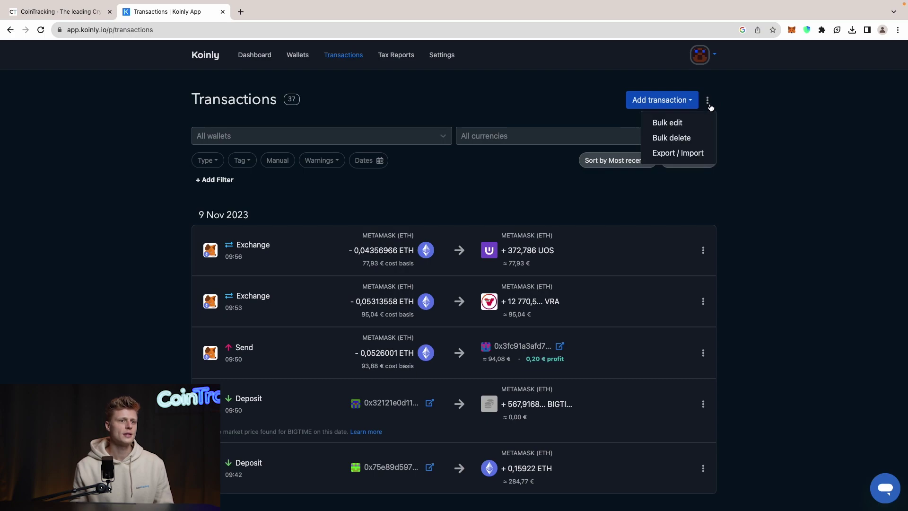
{"action": "left_click", "coordinate": [697, 153]}
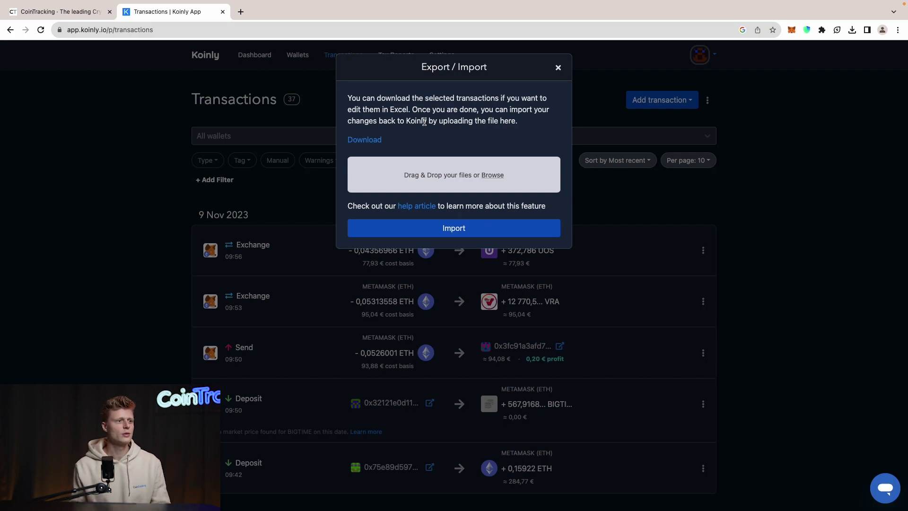
{"action": "left_click", "coordinate": [373, 141]}
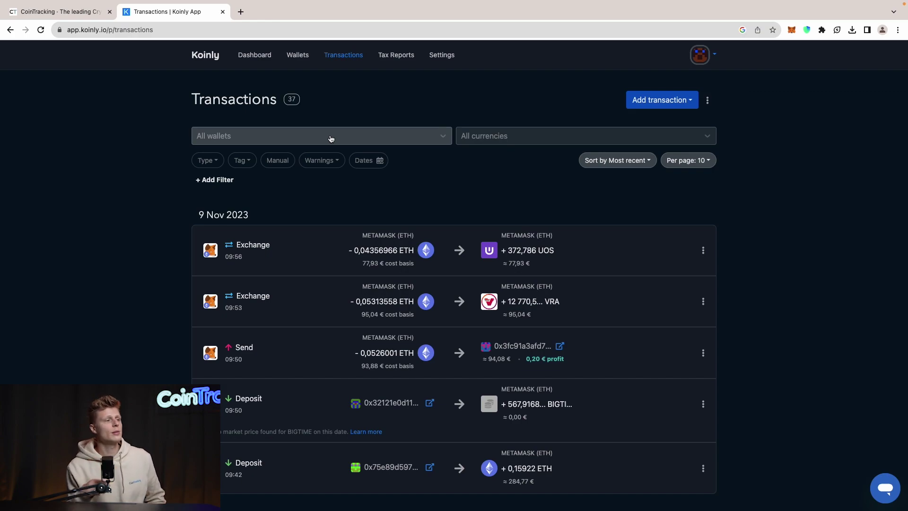
- Go to CoinTracking's Enter Coins > Bulk Imports > Excel Import page and scroll to the upload box
{"action": "left_click", "coordinate": [61, 10]}
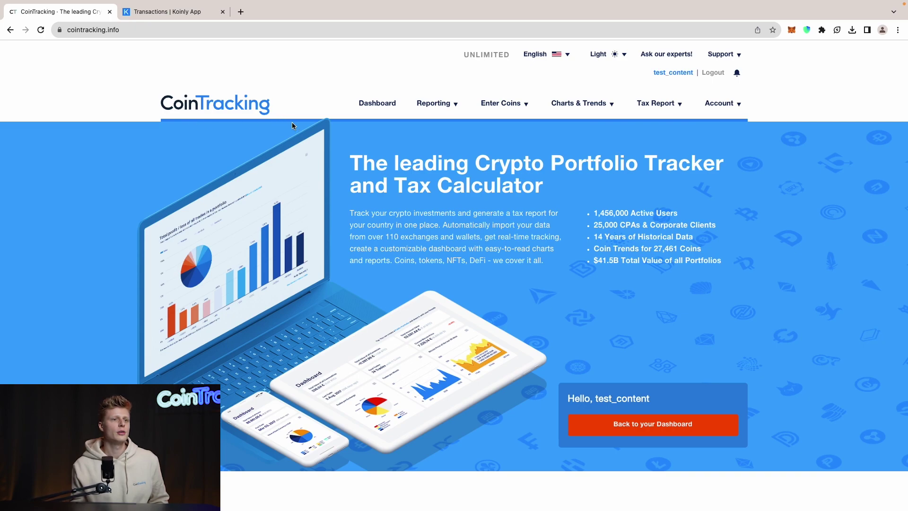
{"action": "mouse_move", "coordinate": [520, 104]}
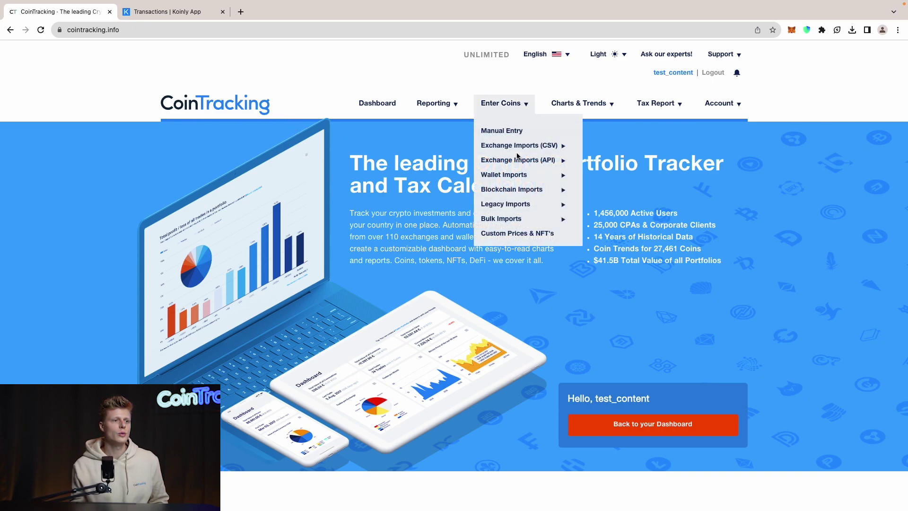
{"action": "mouse_move", "coordinate": [522, 219]}
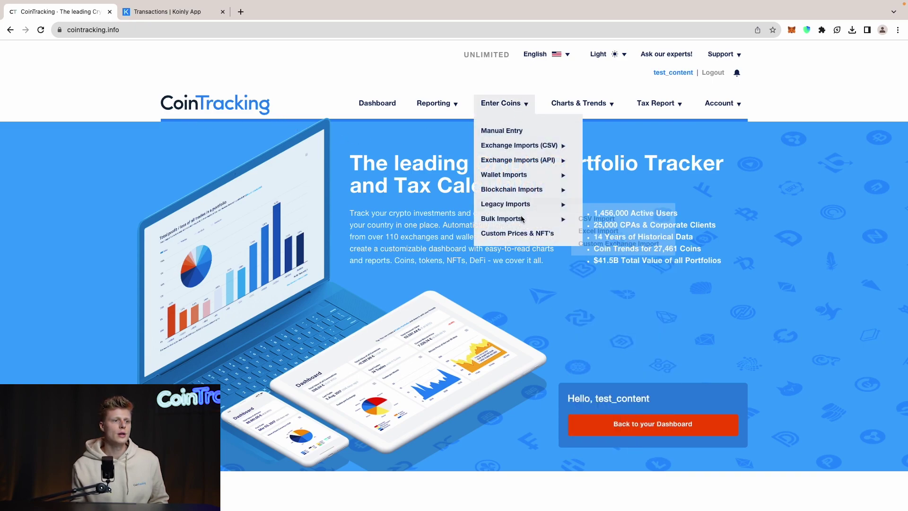
{"action": "left_click", "coordinate": [597, 231]}
{"action": "scroll", "coordinate": [317, 230], "scroll_direction": "down", "scroll_amount": 5}
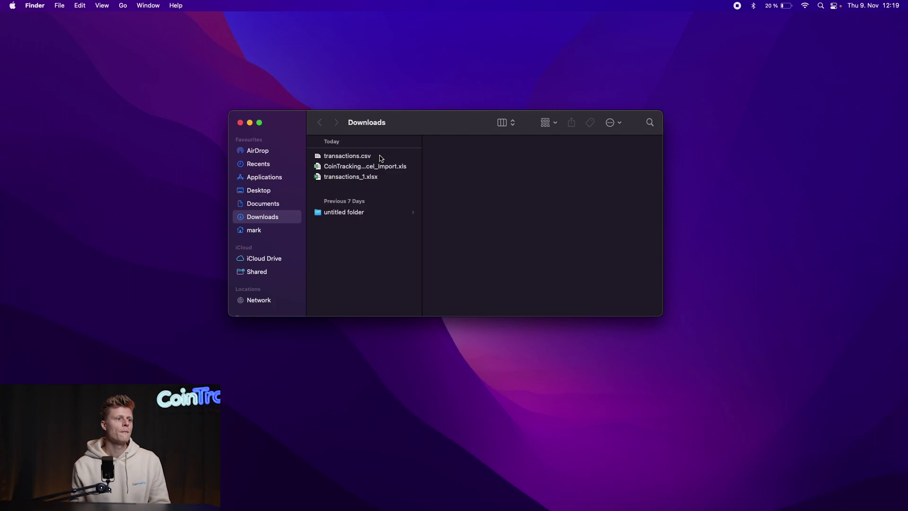
- Preview transactions.csv, the CoinTracking import template and transactions_1.xlsx in Downloads
{"action": "left_click", "coordinate": [381, 158]}
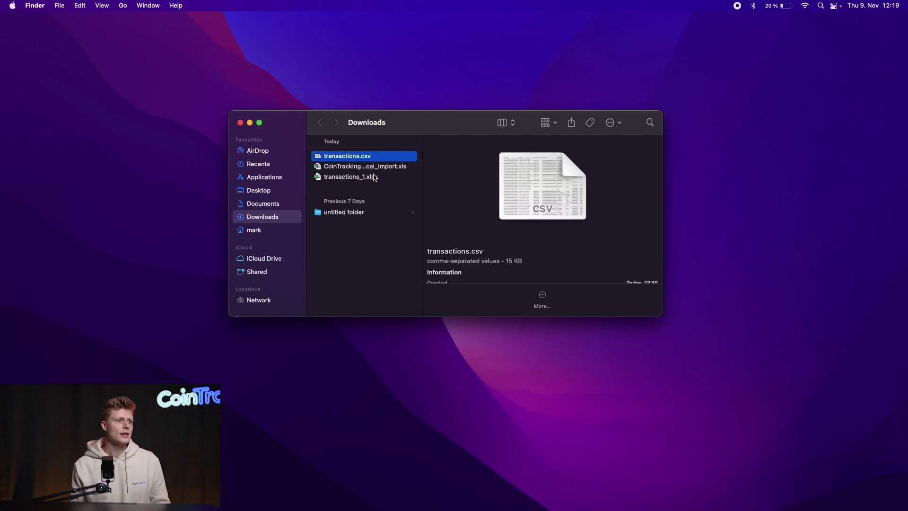
{"action": "left_click", "coordinate": [374, 170]}
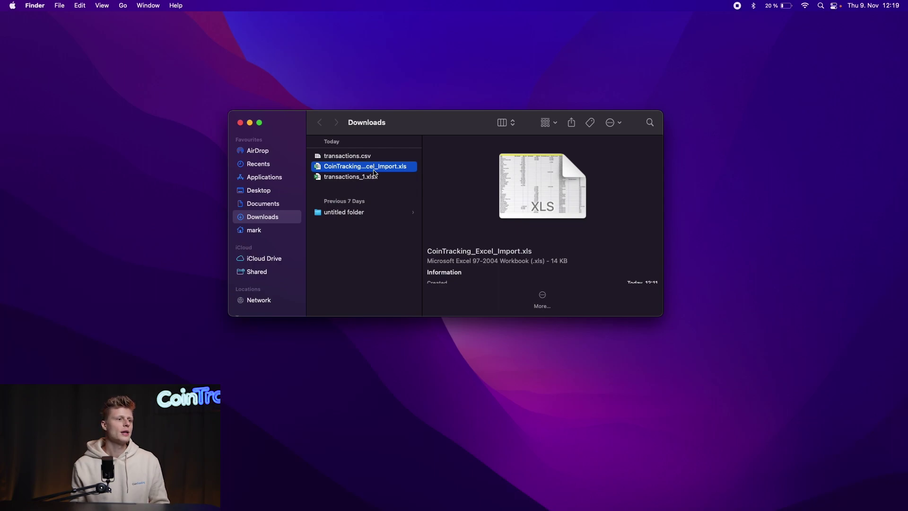
{"action": "left_click", "coordinate": [356, 178]}
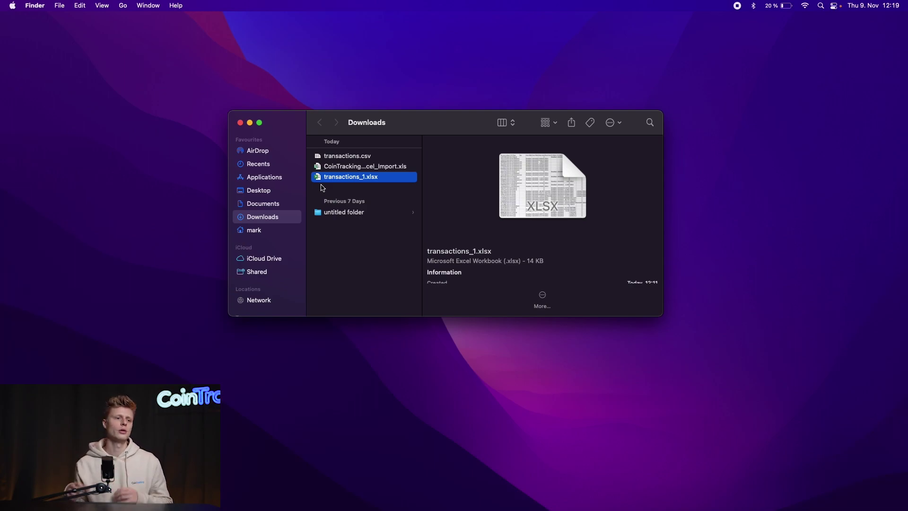
{"action": "left_click", "coordinate": [346, 158]}
{"action": "left_click", "coordinate": [345, 179]}
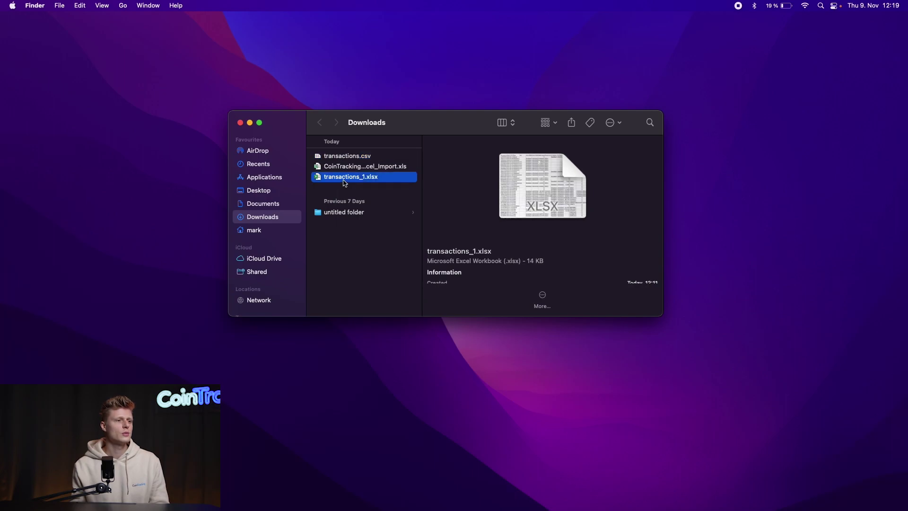
- Move transactions.csv to the Trash, keeping the template and transactions_1.xlsx
{"action": "left_click", "coordinate": [365, 159]}
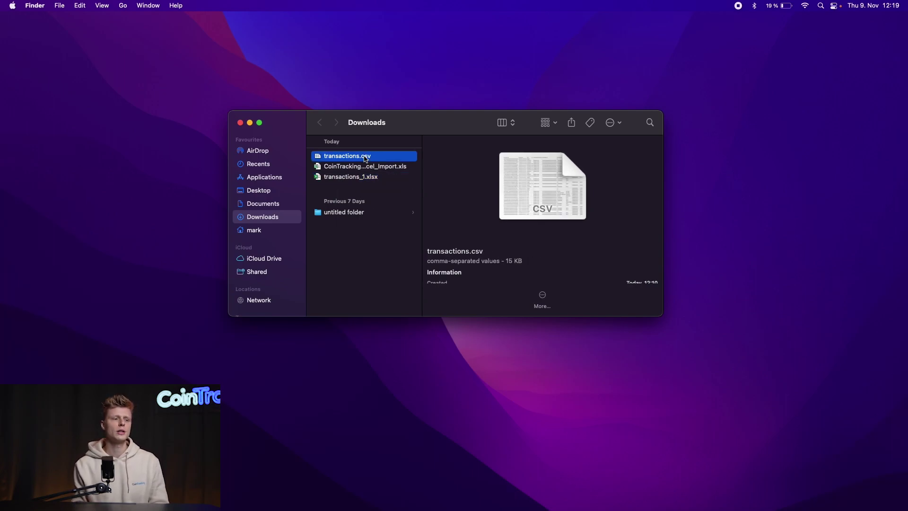
{"action": "key", "text": "super+BackSpace"}
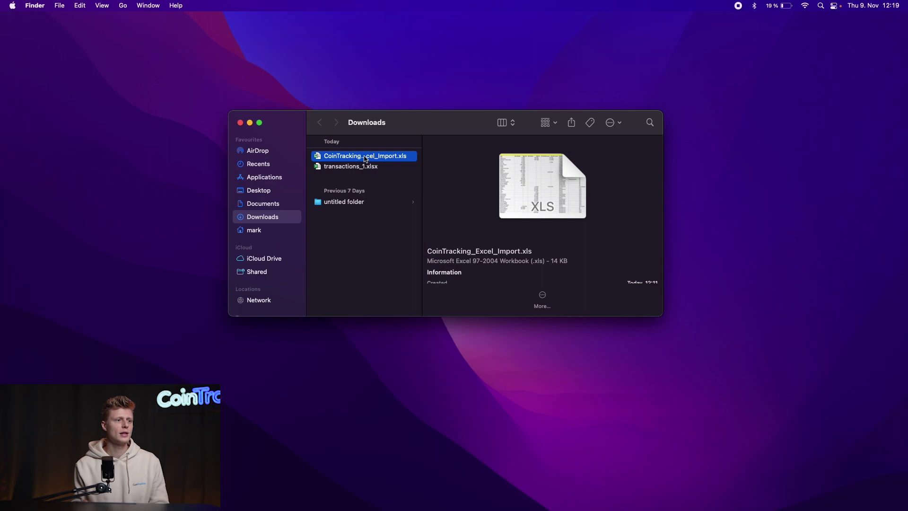
{"action": "left_click", "coordinate": [339, 168]}
{"action": "left_click", "coordinate": [340, 158]}
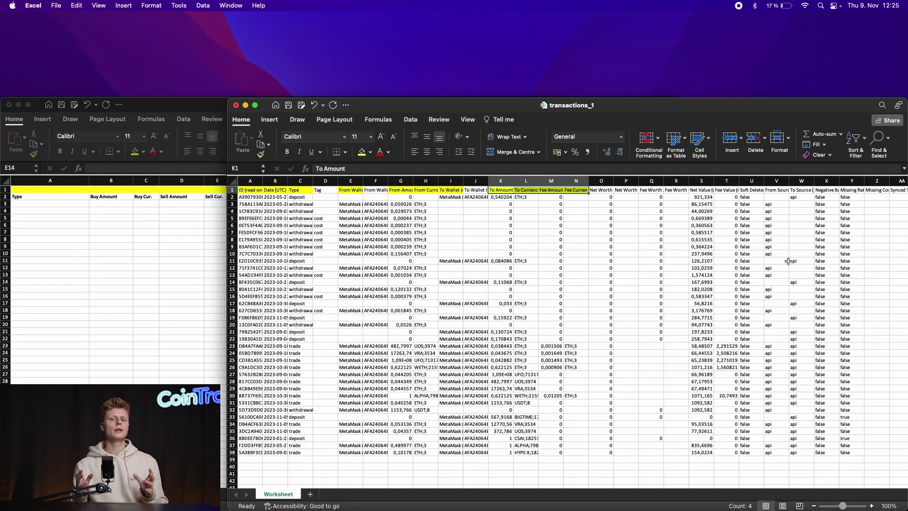
{"action": "left_click", "coordinate": [65, 310]}
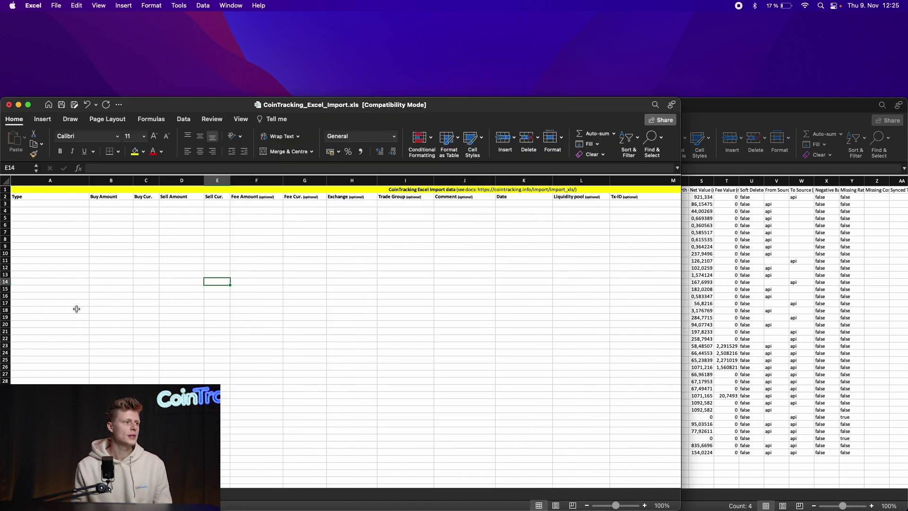
{"action": "left_click", "coordinate": [762, 246]}
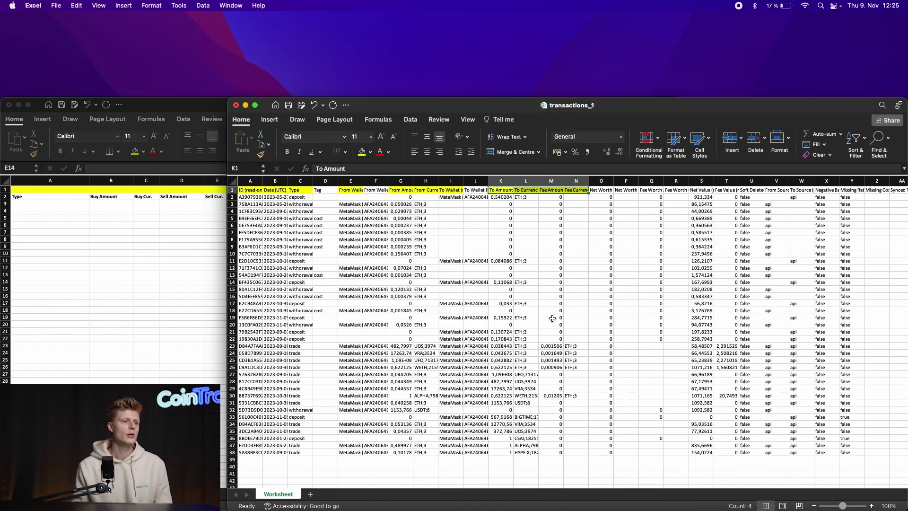
{"action": "left_click", "coordinate": [247, 190]}
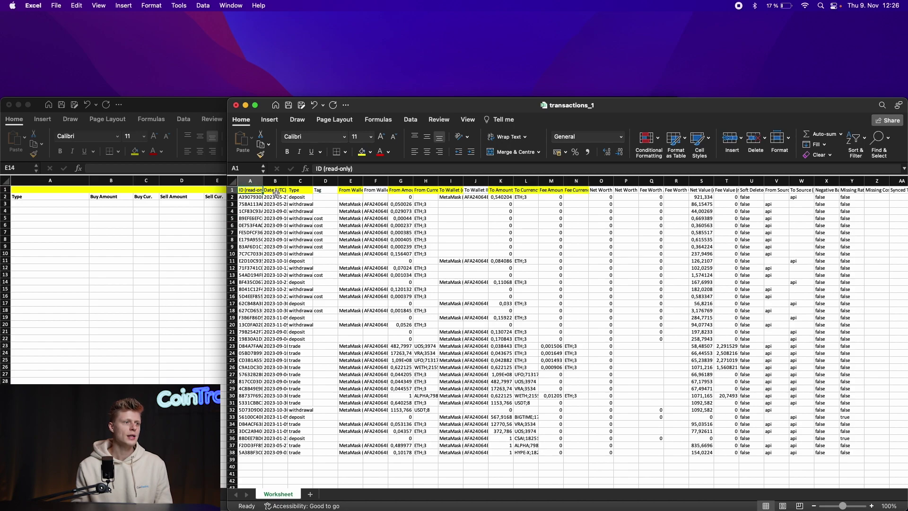
{"action": "left_click", "coordinate": [279, 191]}
{"action": "left_click", "coordinate": [296, 191]}
{"action": "left_click", "coordinate": [354, 191]}
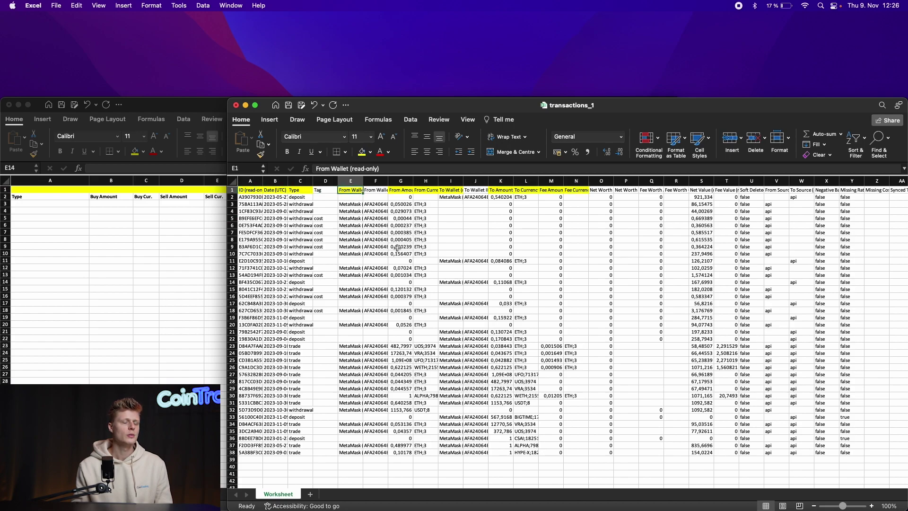
{"action": "left_click", "coordinate": [410, 191]}
{"action": "left_click_drag", "start_coordinate": [410, 191], "coordinate": [422, 191]}
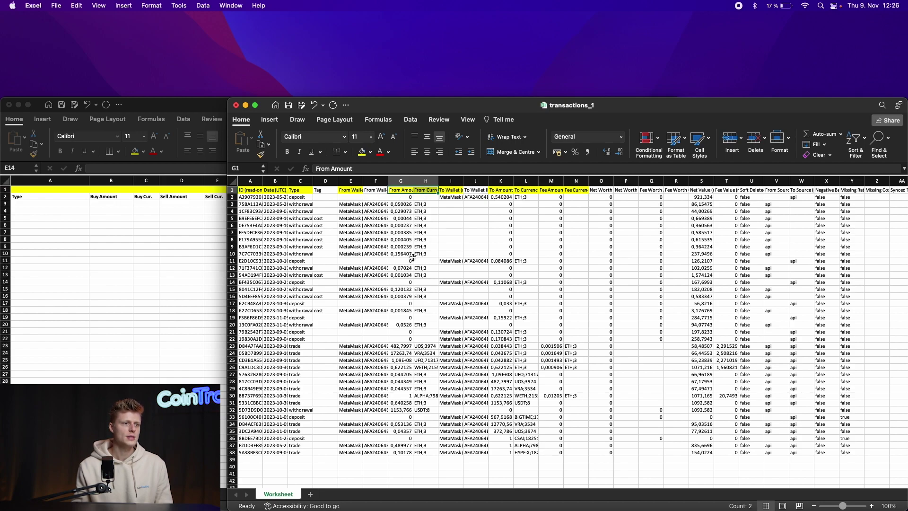
{"action": "left_click", "coordinate": [452, 190]}
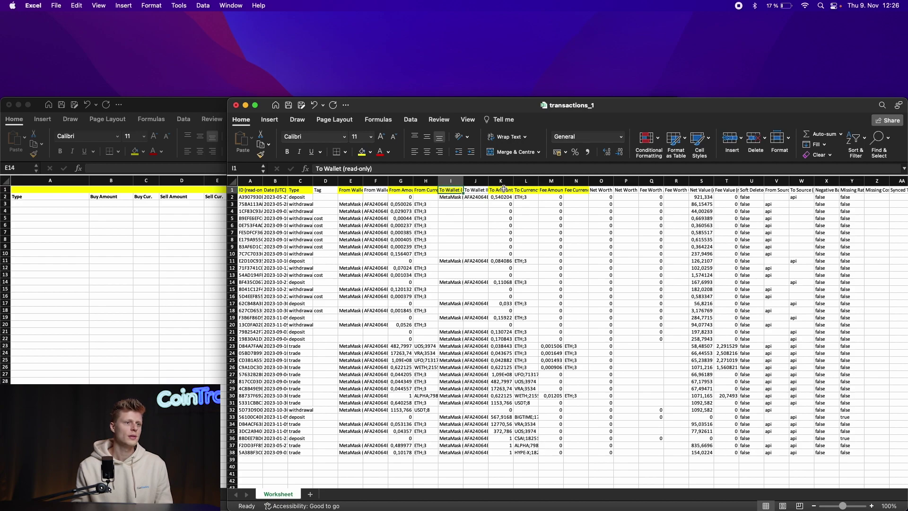
{"action": "left_click_drag", "start_coordinate": [502, 190], "coordinate": [526, 190]}
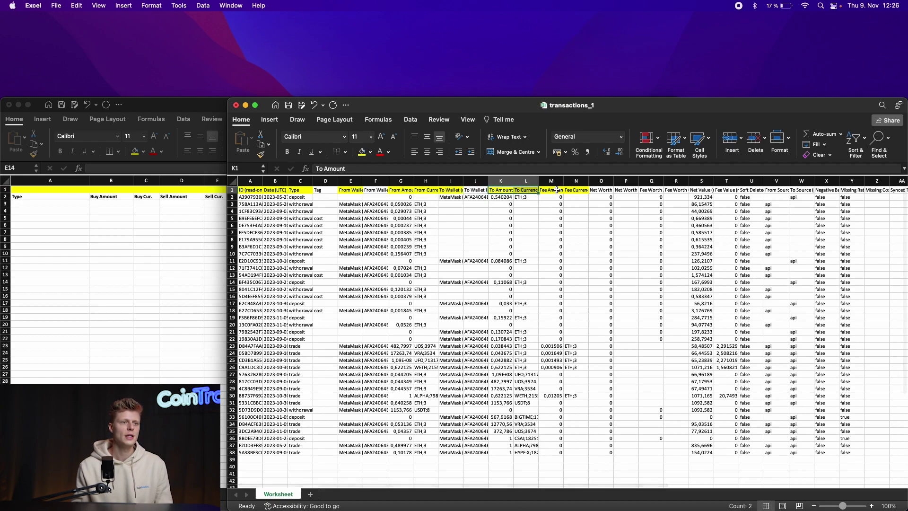
{"action": "left_click_drag", "start_coordinate": [557, 189], "coordinate": [576, 190]}
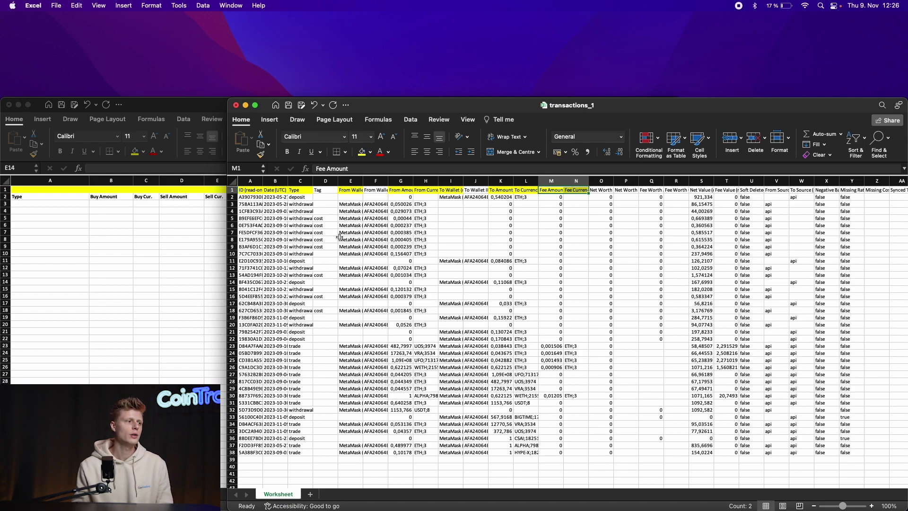
{"action": "left_click", "coordinate": [304, 211]}
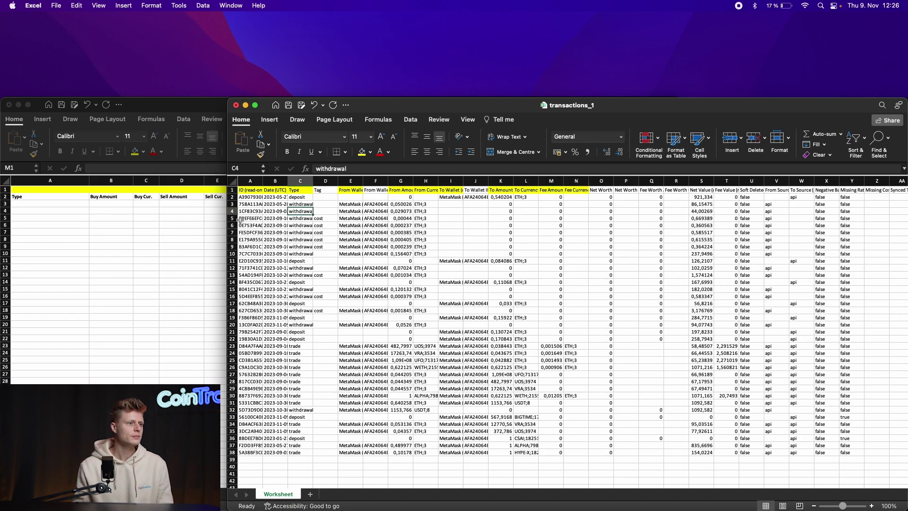
- Copy the transaction IDs from transactions_1 column A into the template's Tx-ID column at M3
{"action": "left_click_drag", "start_coordinate": [251, 197], "coordinate": [254, 451]}
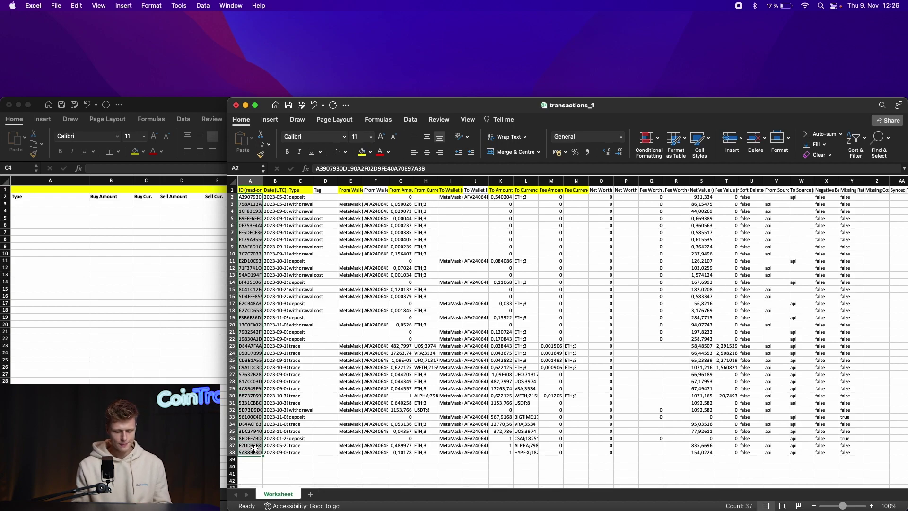
{"action": "key", "text": "super+c"}
{"action": "left_click", "coordinate": [217, 282]}
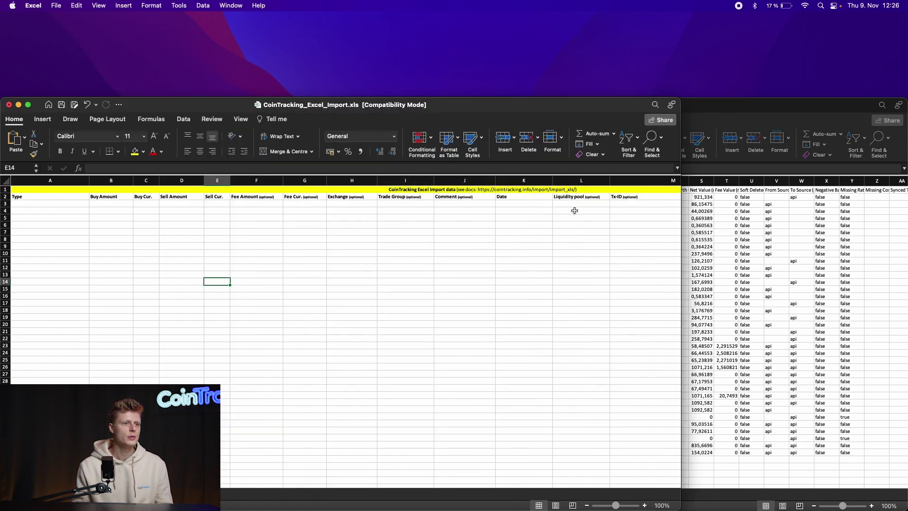
{"action": "left_click", "coordinate": [614, 206]}
{"action": "key", "text": "super+v"}
- Copy the transaction dates from column B into the template's Date column starting at K3
{"action": "left_click", "coordinate": [736, 250]}
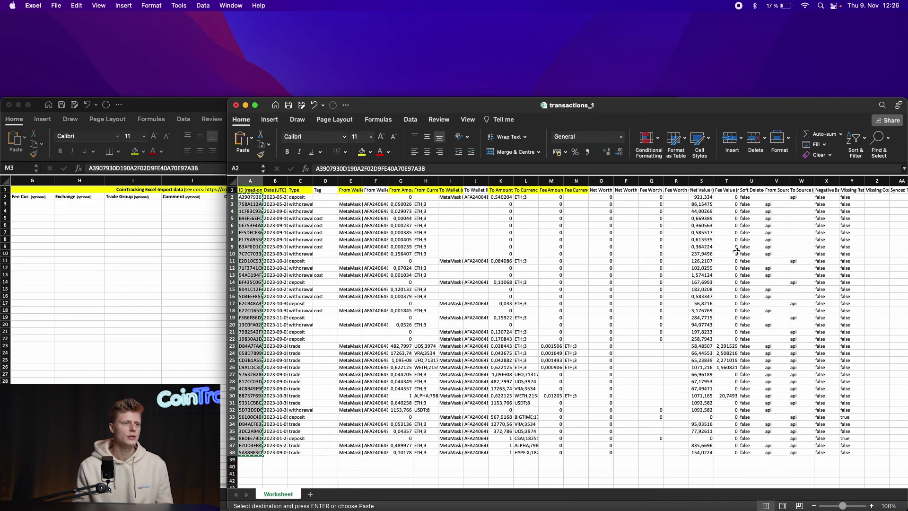
{"action": "left_click_drag", "start_coordinate": [275, 196], "coordinate": [280, 447]}
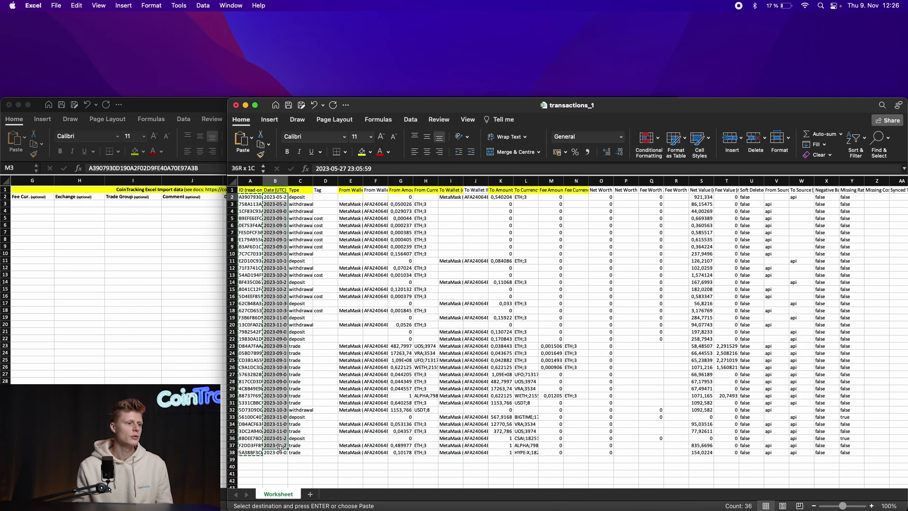
{"action": "key", "text": "super+c"}
{"action": "key", "text": "super+grave"}
{"action": "scroll", "coordinate": [461, 209], "scroll_direction": "left", "scroll_amount": 6}
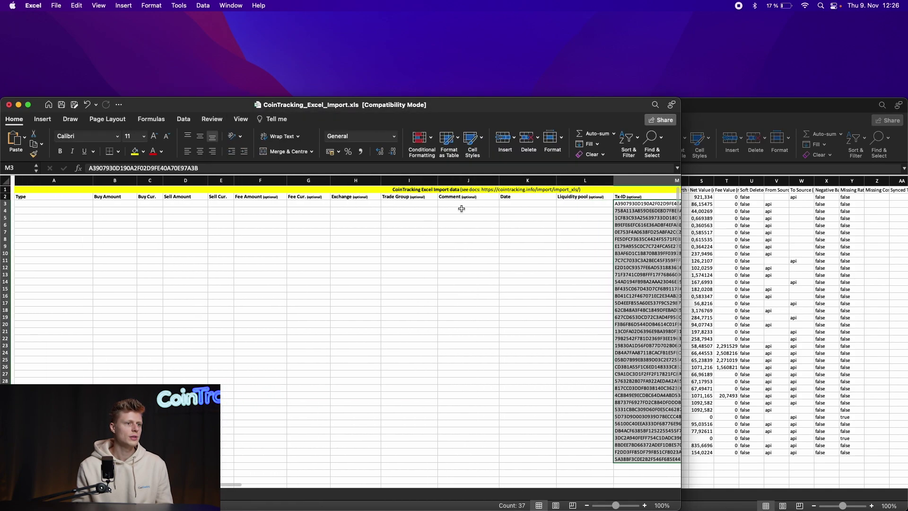
{"action": "key", "text": "Right"}
{"action": "key", "text": "super+v"}
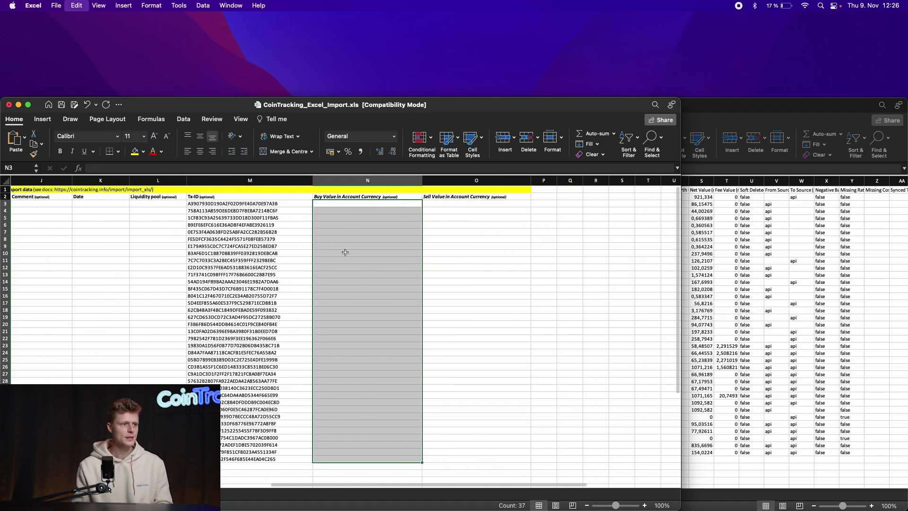
{"action": "left_click", "coordinate": [113, 204]}
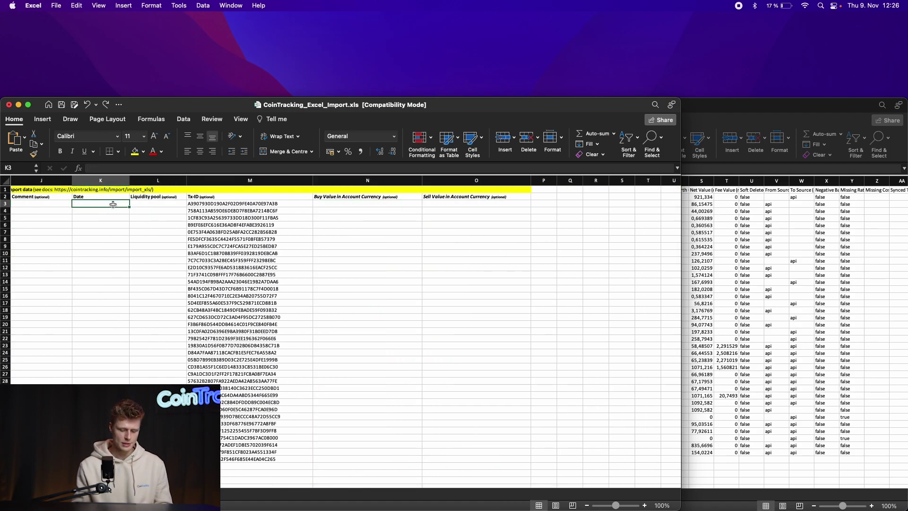
{"action": "key", "text": "super+v"}
- Copy the transaction types from column C into the Type column at A3, then select A3:A38
{"action": "scroll", "coordinate": [257, 222], "scroll_direction": "left", "scroll_amount": 10}
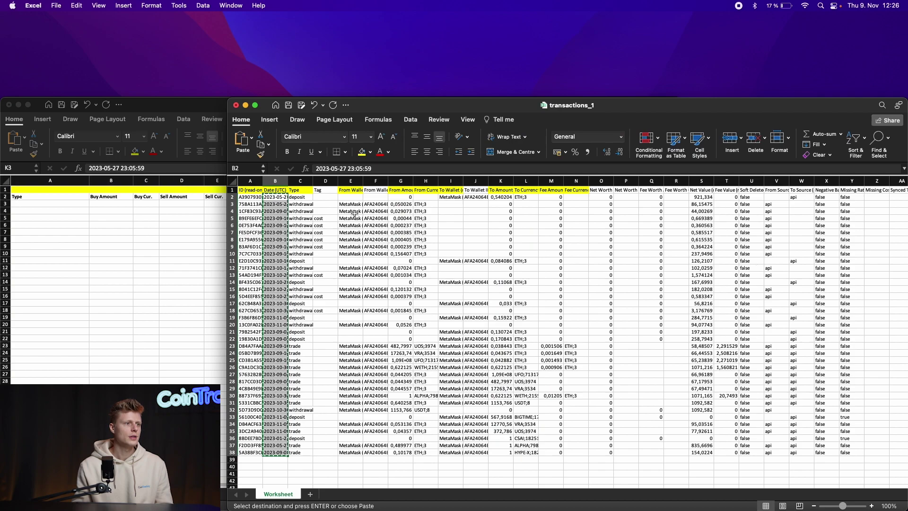
{"action": "left_click_drag", "start_coordinate": [298, 197], "coordinate": [308, 452]}
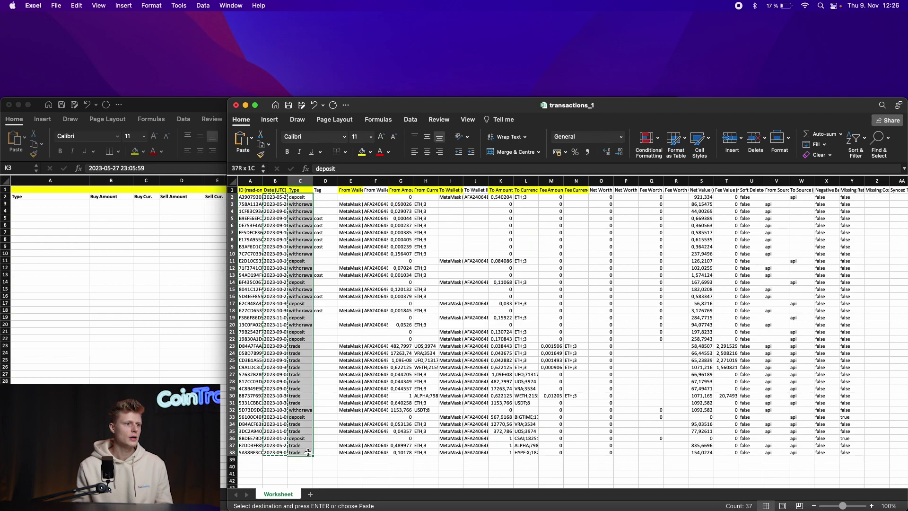
{"action": "key", "text": "cmd+c"}
{"action": "left_click", "coordinate": [28, 203]}
{"action": "key", "text": "cmd+v"}
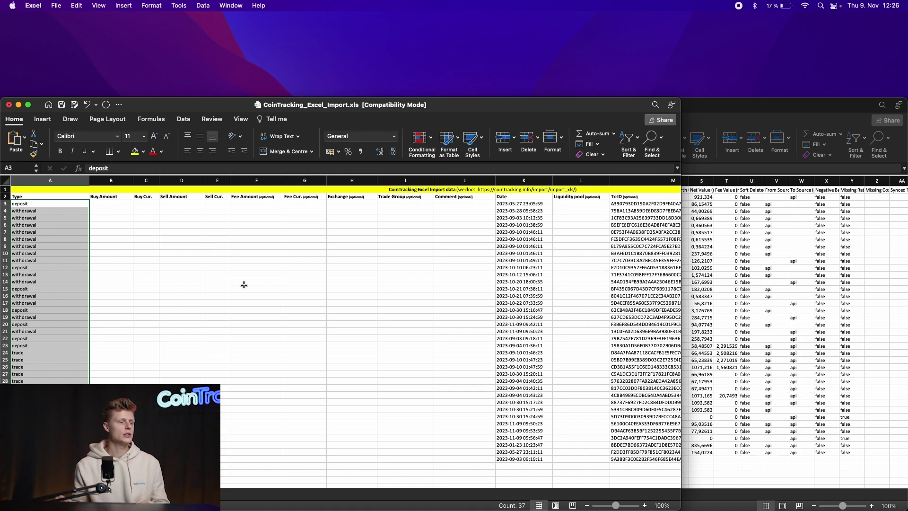
{"action": "left_click", "coordinate": [43, 206]}
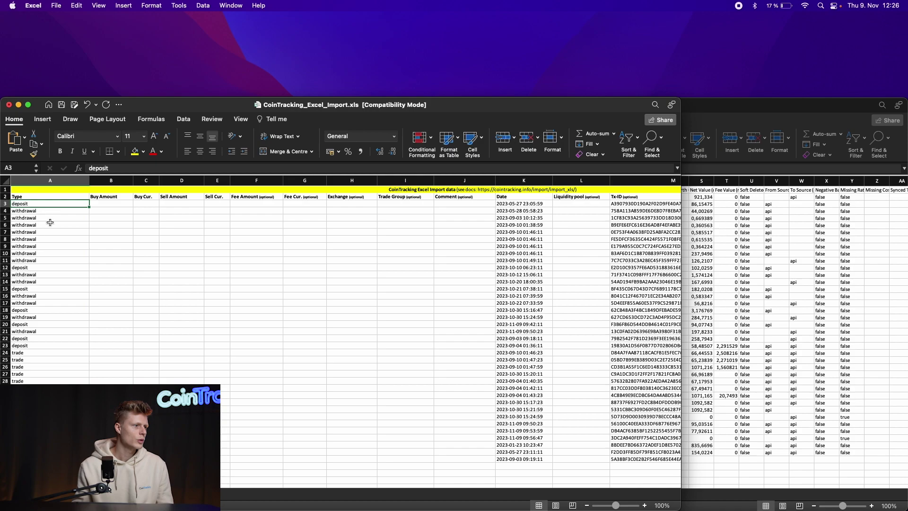
{"action": "left_click_drag", "start_coordinate": [32, 204], "coordinate": [32, 452]}
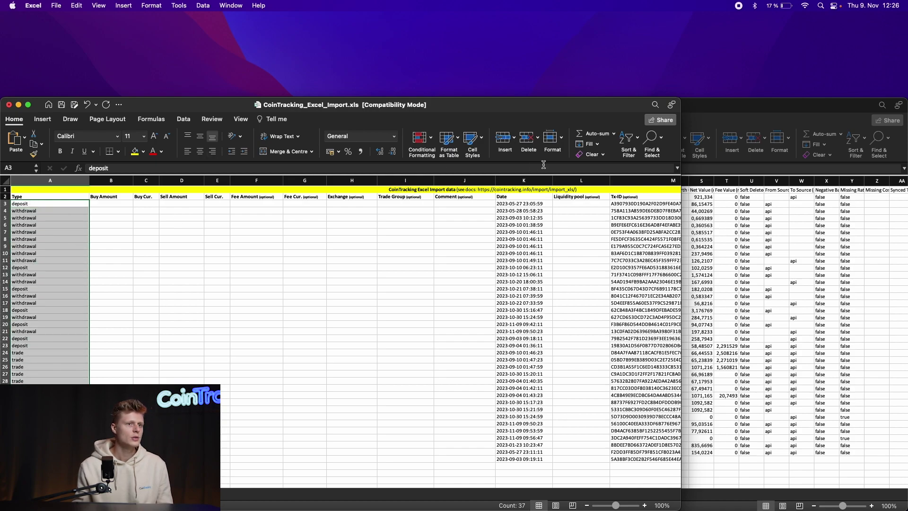
{"action": "left_click", "coordinate": [656, 142]}
- Replace all 'deposit' entries with 'Deposit' in the Type column
{"action": "left_click", "coordinate": [675, 164]}
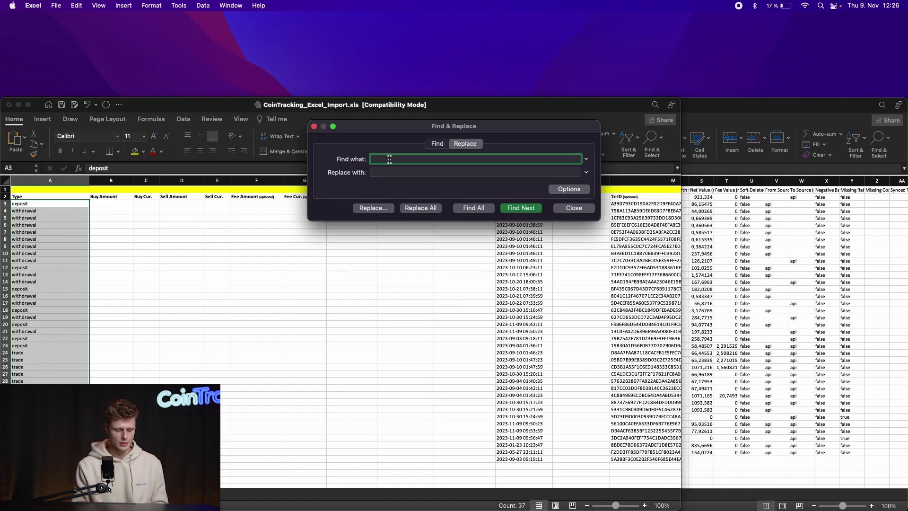
{"action": "key", "text": "Tab"}
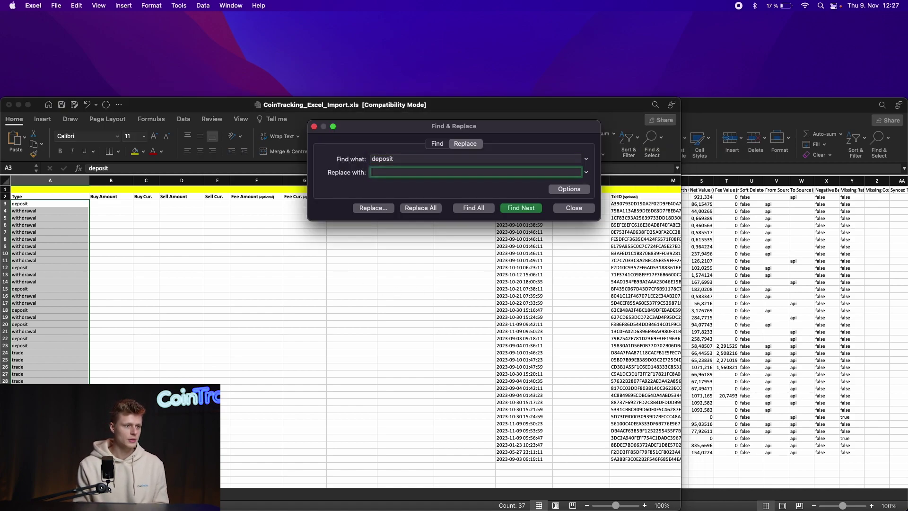
{"action": "type", "text": "Deposit"}
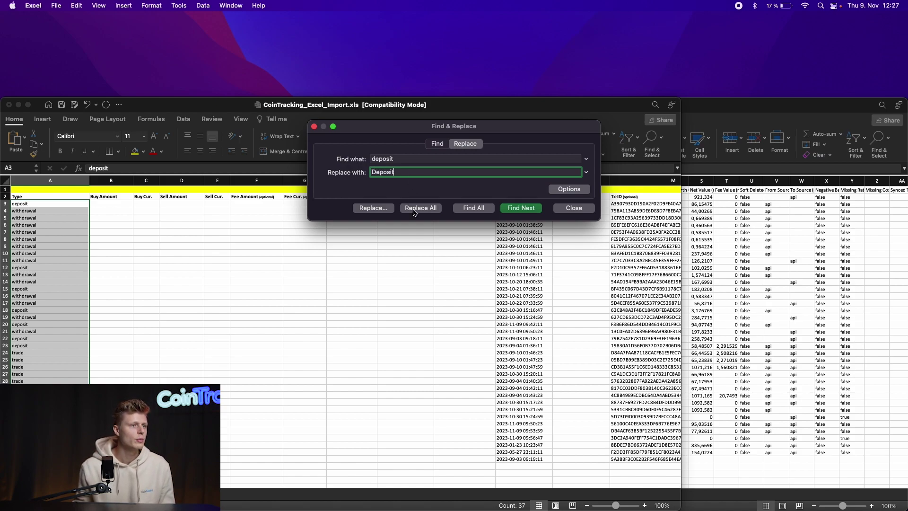
{"action": "left_click", "coordinate": [414, 213]}
{"action": "left_click", "coordinate": [419, 198]}
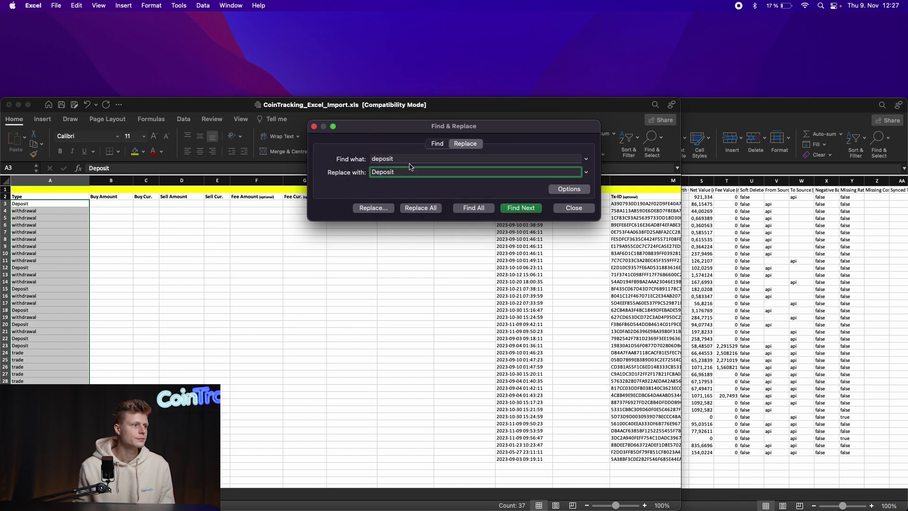
- Replace all 'withdrawal' entries with 'Withdrawal' (11 replacements)
{"action": "left_click", "coordinate": [407, 158]}
{"action": "left_click_drag", "start_coordinate": [407, 159], "coordinate": [322, 162]}
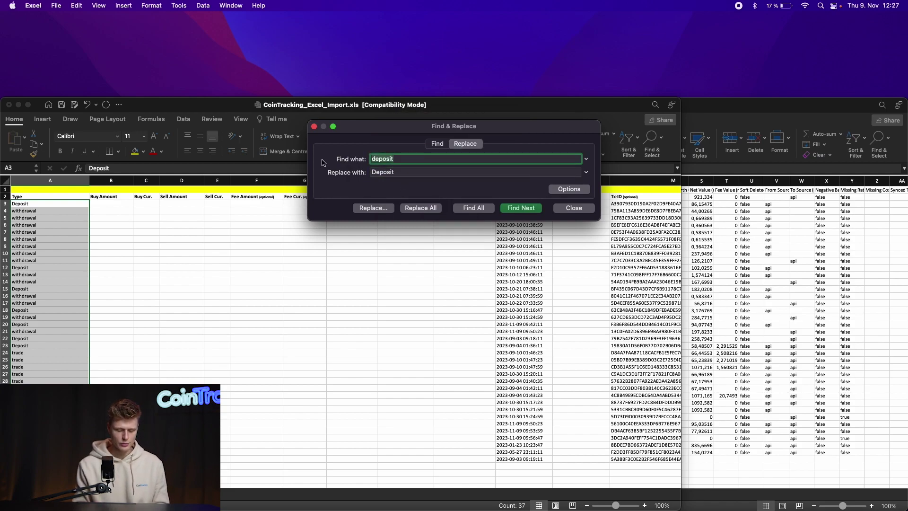
{"action": "type", "text": "withdra"}
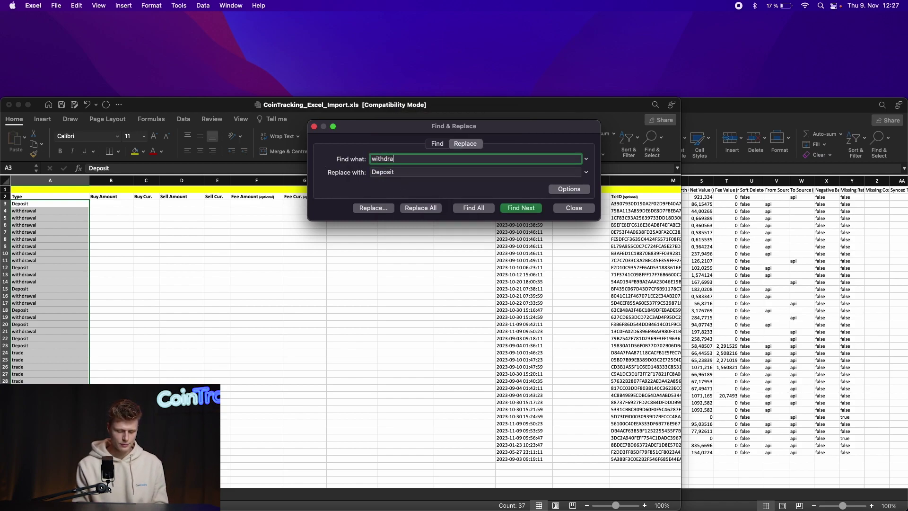
{"action": "type", "text": "wal"}
{"action": "key", "text": "Tab"}
{"action": "type", "text": "W"}
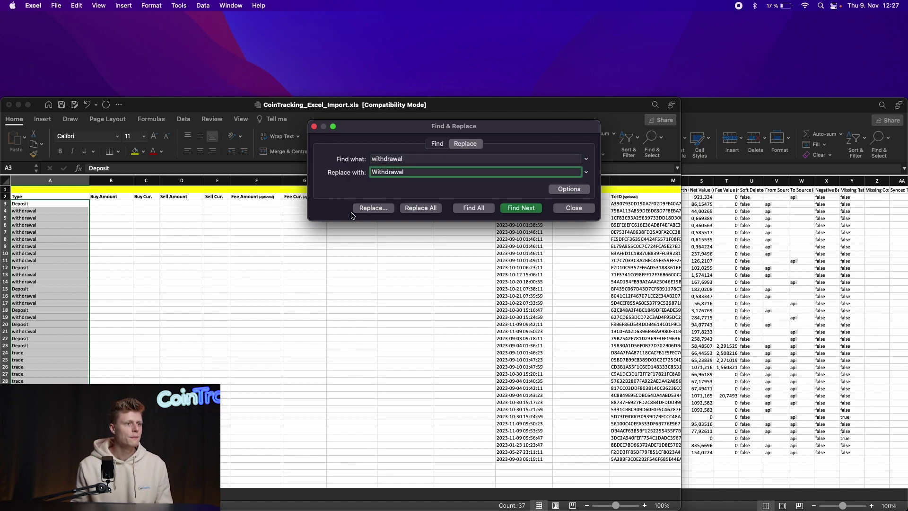
{"action": "type", "text": "ithdrawal"}
{"action": "left_click", "coordinate": [413, 208]}
{"action": "left_click", "coordinate": [427, 198]}
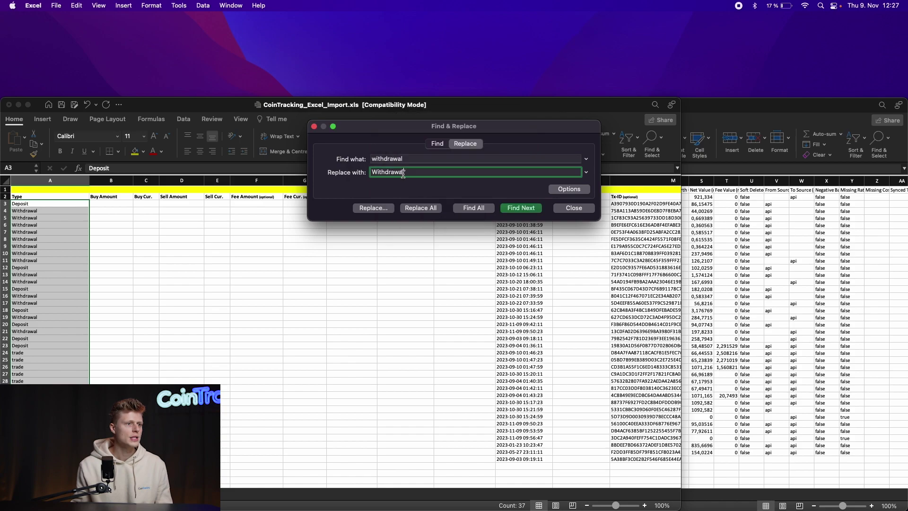
- Replace all 'trade' entries with 'Trade' (15 replacements)
{"action": "double_click", "coordinate": [397, 158]}
{"action": "type", "text": "trade"}
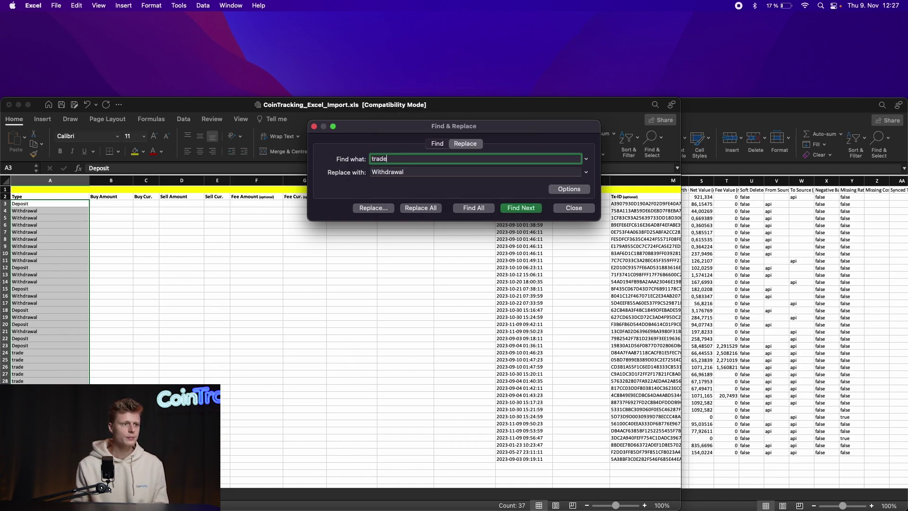
{"action": "key", "text": "Tab"}
{"action": "type", "text": "Tra"}
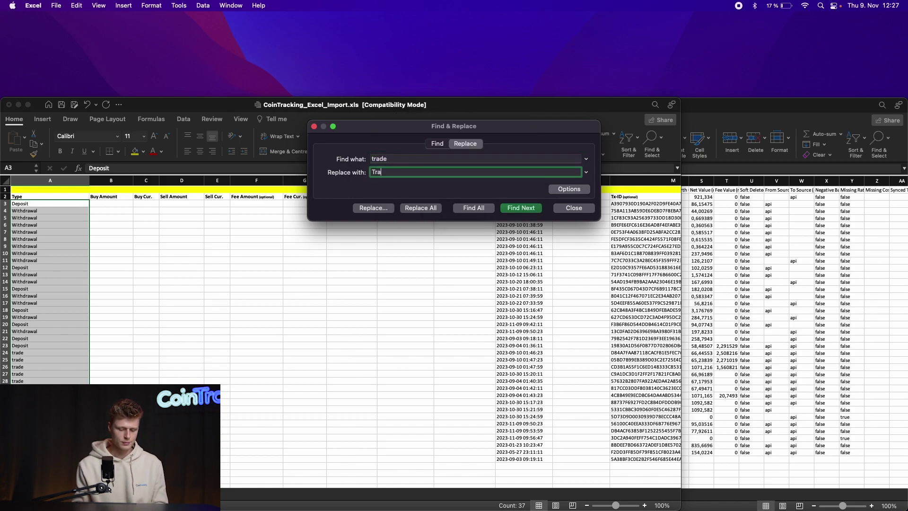
{"action": "left_click", "coordinate": [435, 206]}
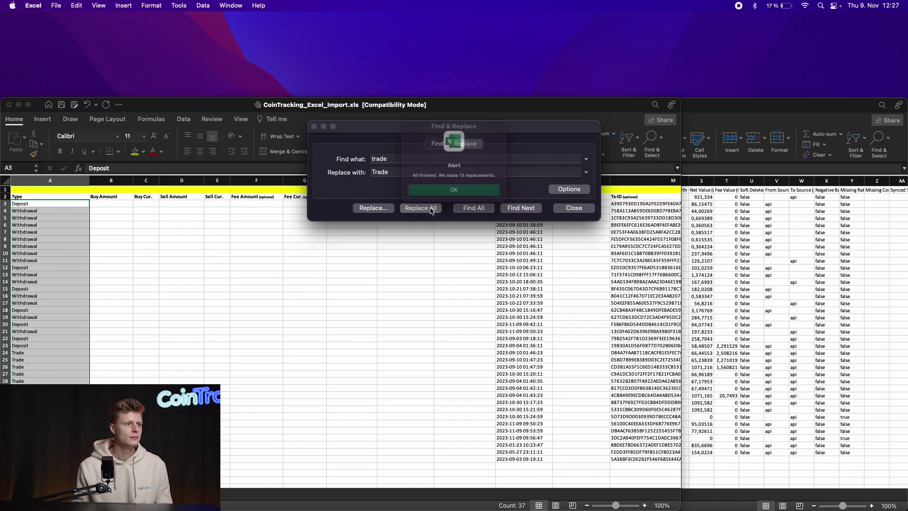
{"action": "left_click", "coordinate": [438, 194]}
- Copy the wallet names from transactions_1 column E into the template's Exchange column at H3
{"action": "left_click", "coordinate": [314, 127]}
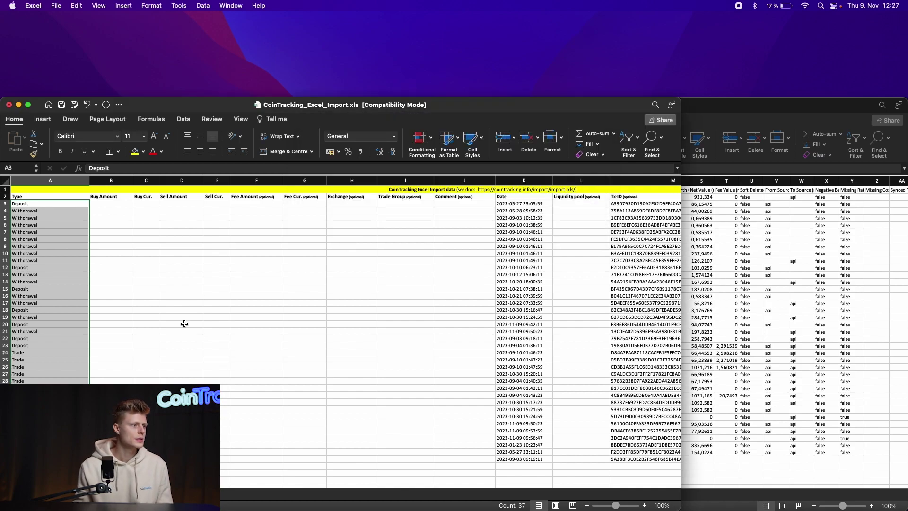
{"action": "left_click", "coordinate": [236, 308]}
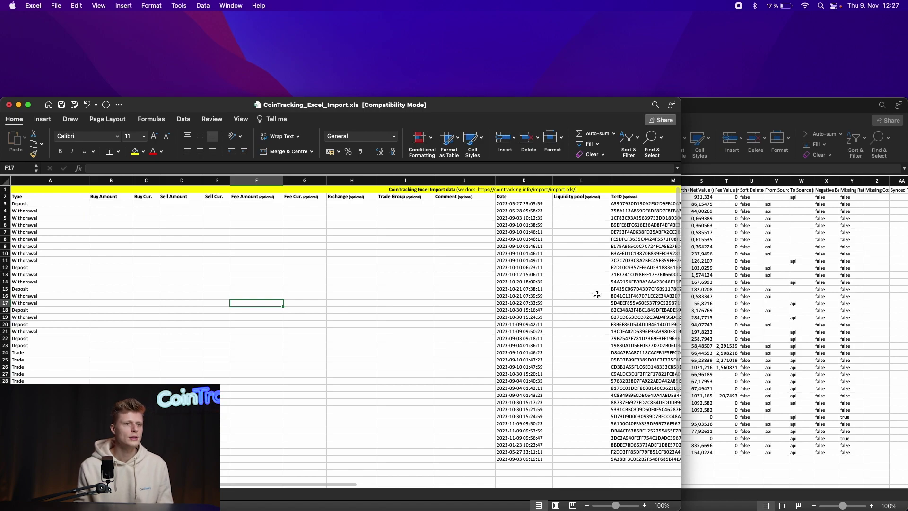
{"action": "left_click", "coordinate": [716, 284]}
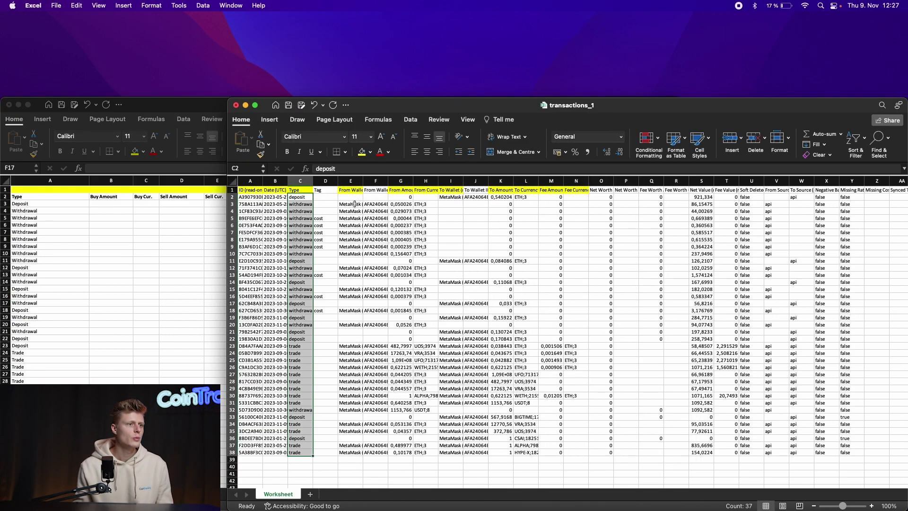
{"action": "left_click_drag", "start_coordinate": [355, 204], "coordinate": [359, 452]}
{"action": "key", "text": "super+c"}
{"action": "left_click", "coordinate": [161, 350]}
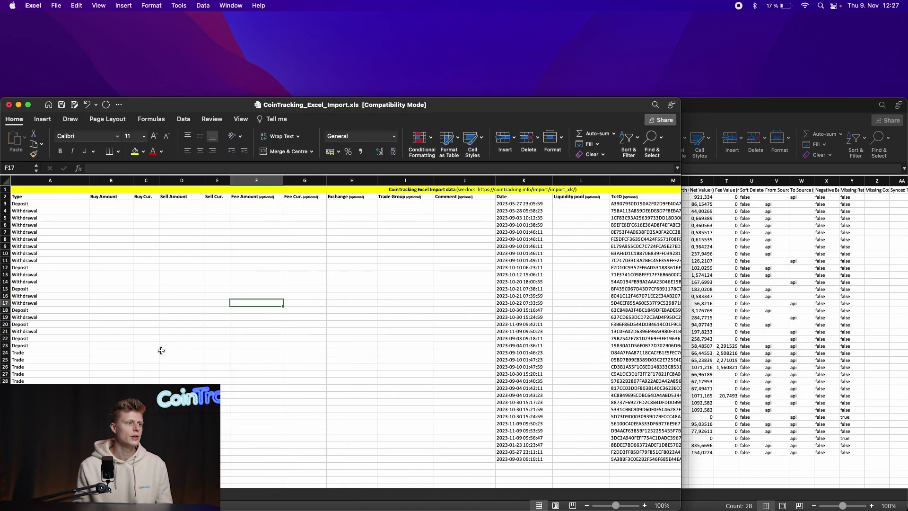
{"action": "left_click", "coordinate": [348, 203]}
{"action": "key", "text": "super+v"}
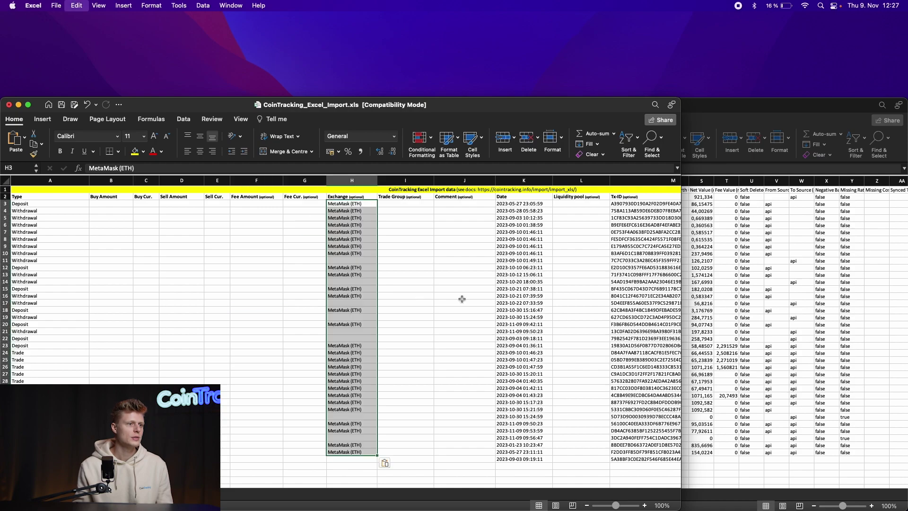
- Paste the To Wallet names from transactions_1 column I into the template starting at I3
{"action": "left_click", "coordinate": [750, 260]}
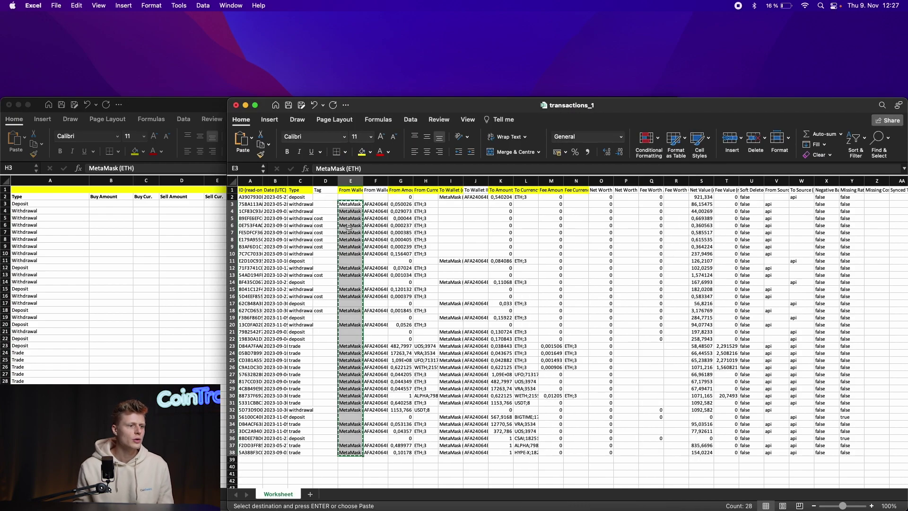
{"action": "scroll", "coordinate": [349, 222], "scroll_direction": "up", "scroll_amount": 2}
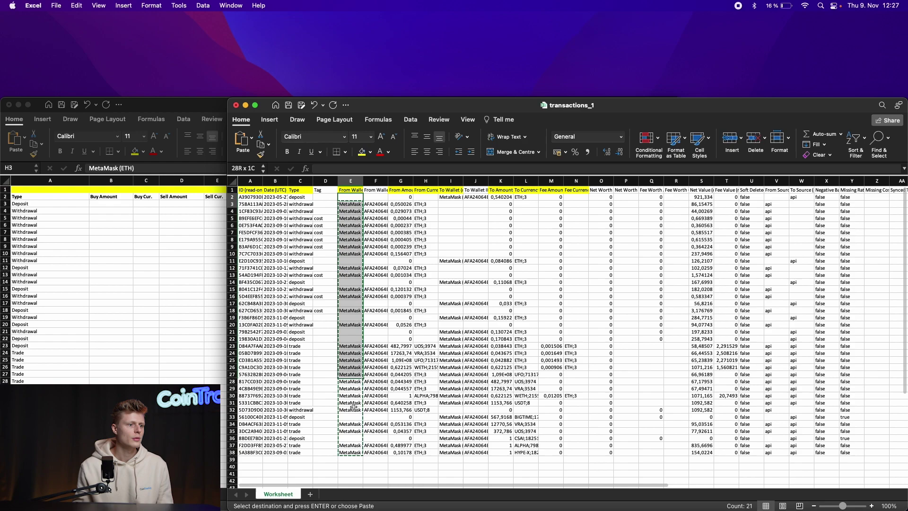
{"action": "left_click", "coordinate": [188, 334]}
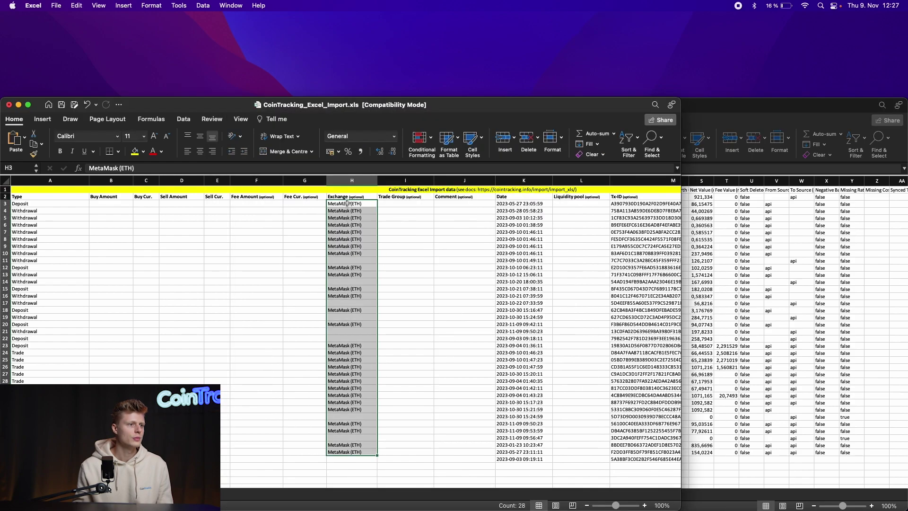
{"action": "left_click", "coordinate": [348, 210]}
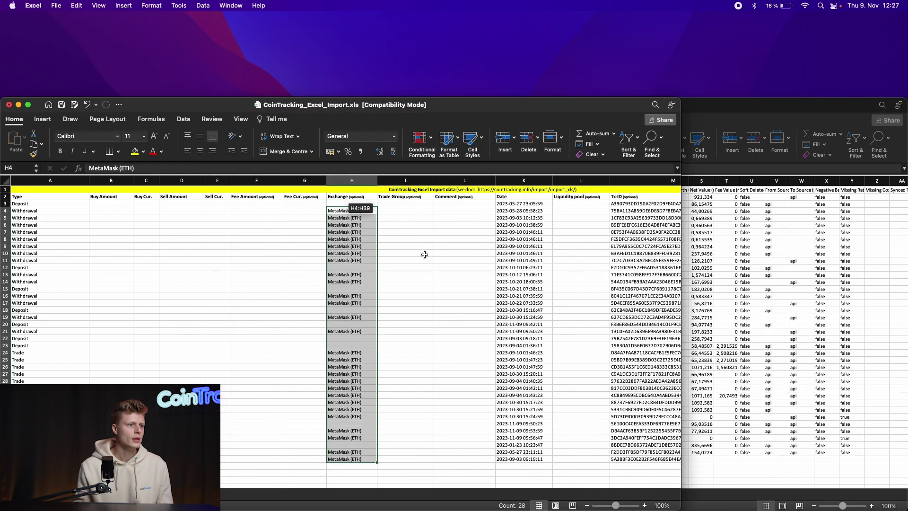
{"action": "key", "text": "super+grave"}
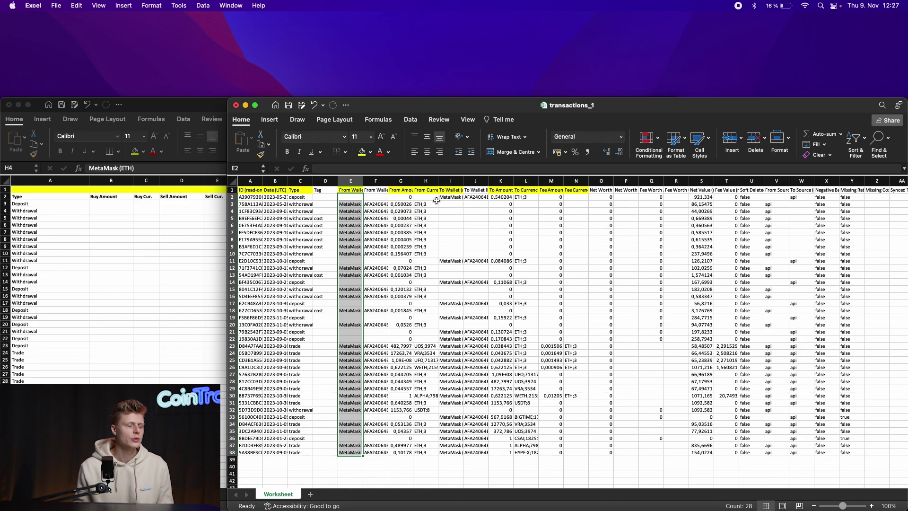
{"action": "left_click_drag", "start_coordinate": [452, 198], "coordinate": [451, 452]}
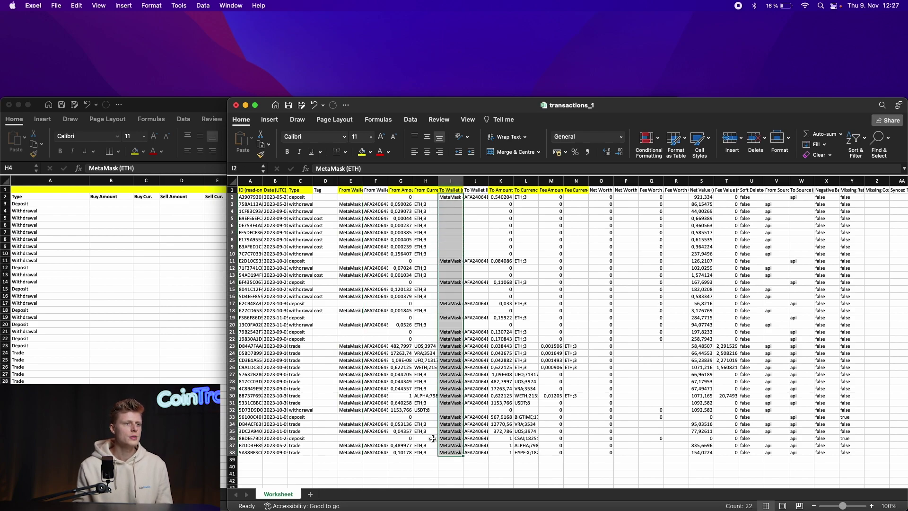
{"action": "key", "text": "super+c"}
{"action": "left_click", "coordinate": [161, 312]}
{"action": "left_click", "coordinate": [411, 204]}
{"action": "key", "text": "super+v"}
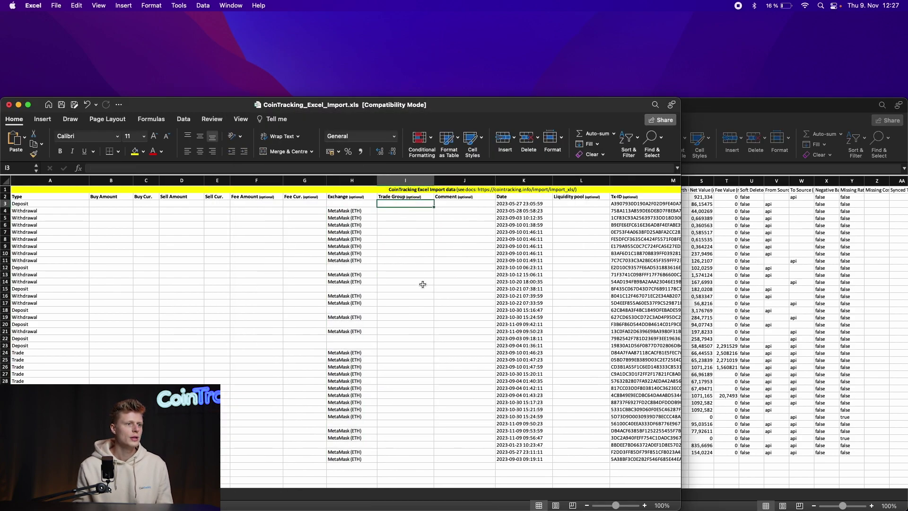
{"action": "left_click", "coordinate": [397, 208]}
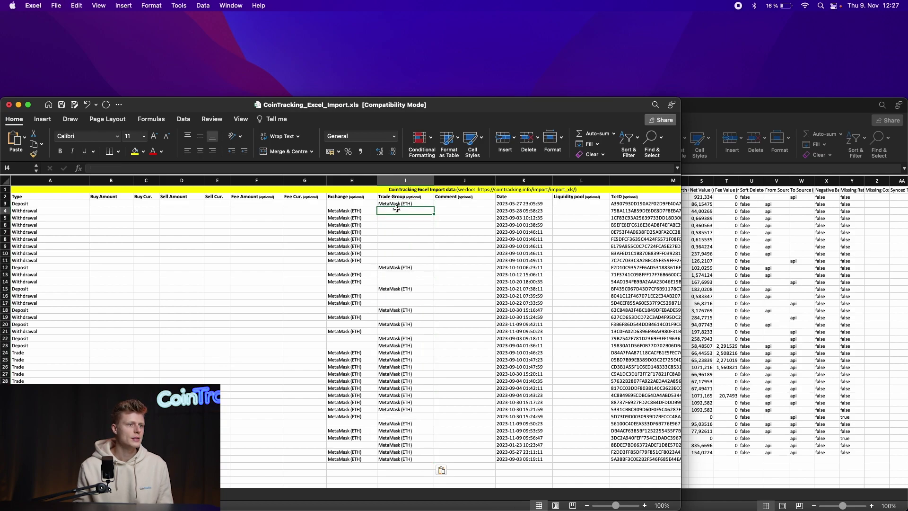
- Move the MetaMask (ETH) entries from column I into Exchange cells H3, H12, H15, H18 and H34
{"action": "left_click", "coordinate": [398, 204]}
{"action": "left_click_drag", "start_coordinate": [398, 205], "coordinate": [352, 204]}
{"action": "left_click", "coordinate": [402, 268]}
{"action": "left_click_drag", "start_coordinate": [402, 269], "coordinate": [353, 269]}
{"action": "left_click", "coordinate": [393, 291]}
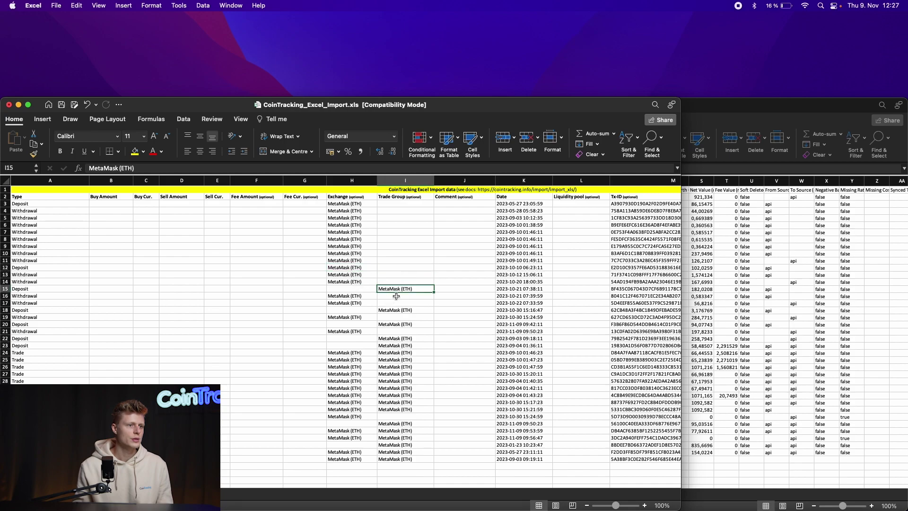
{"action": "left_click_drag", "start_coordinate": [398, 292], "coordinate": [355, 292]}
{"action": "left_click", "coordinate": [397, 312]}
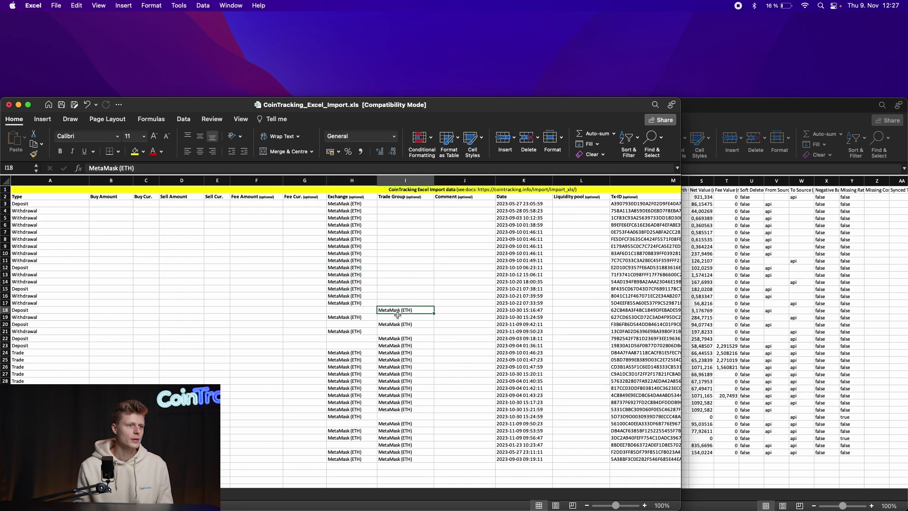
{"action": "left_click_drag", "start_coordinate": [399, 317], "coordinate": [358, 349]}
{"action": "left_click", "coordinate": [396, 327]}
{"action": "left_click", "coordinate": [398, 423]}
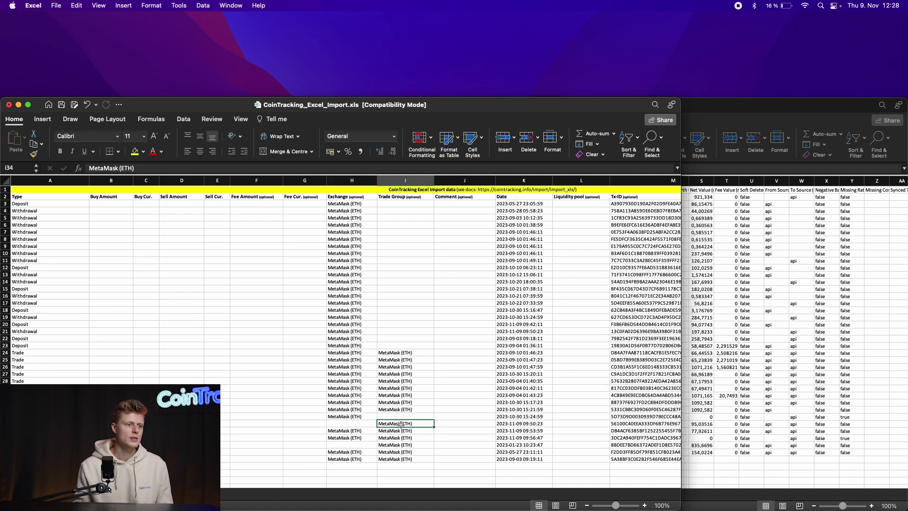
{"action": "left_click_drag", "start_coordinate": [398, 424], "coordinate": [364, 447]}
- Clear the leftover MetaMask (ETH) entries from the Trade Group column
{"action": "left_click", "coordinate": [394, 445]}
{"action": "left_click_drag", "start_coordinate": [403, 322], "coordinate": [409, 458]}
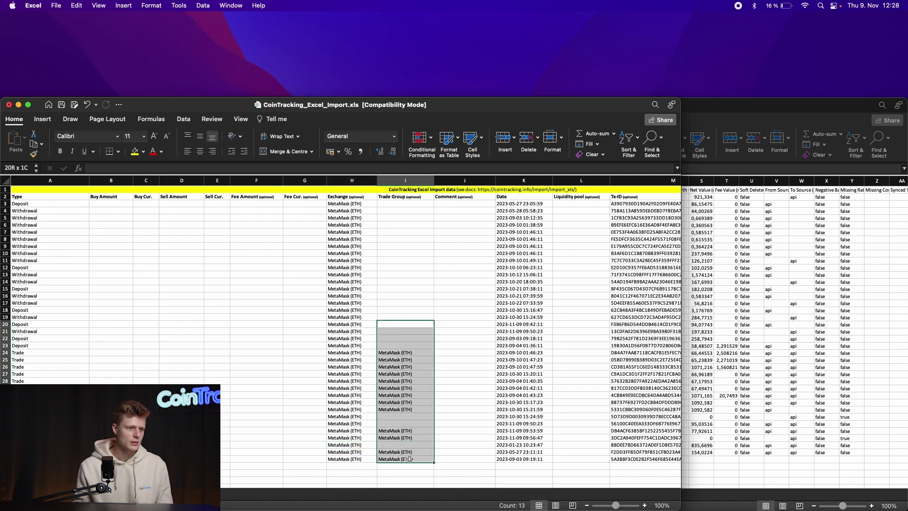
{"action": "key", "text": "Delete"}
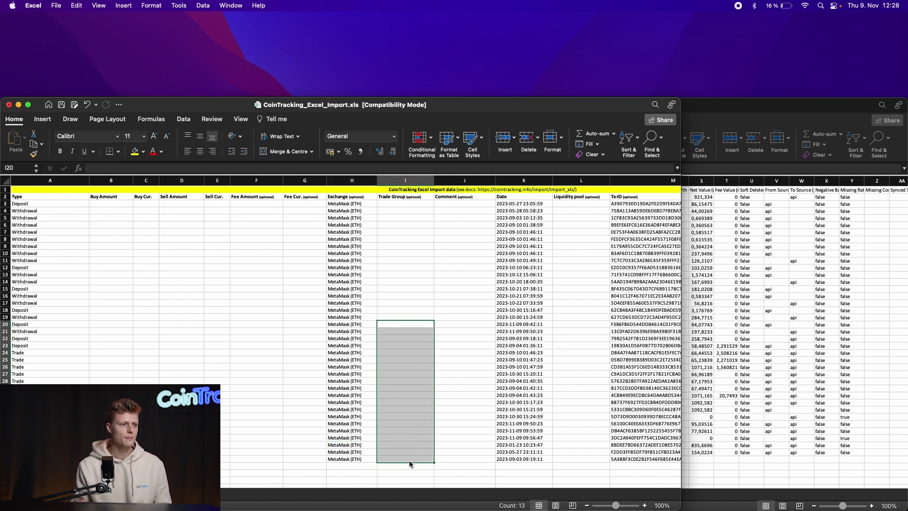
{"action": "left_click", "coordinate": [254, 310]}
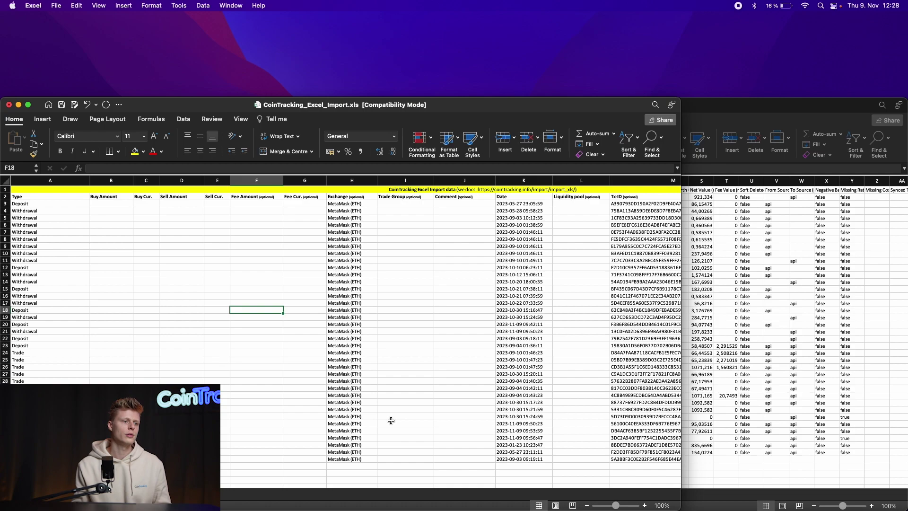
- Copy To Amount and To Currency from transactions_1 into Buy Amount and Buy Cur. at B3
{"action": "key", "text": "super+grave"}
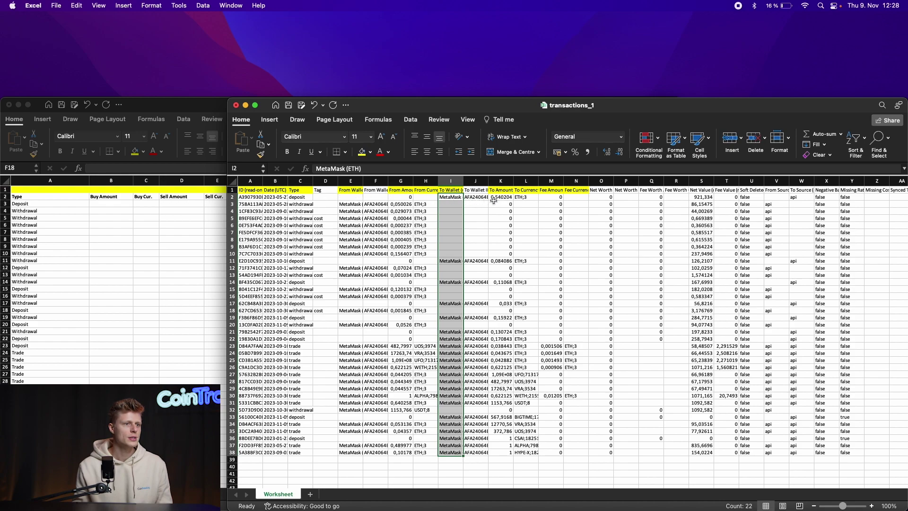
{"action": "left_click_drag", "start_coordinate": [501, 196], "coordinate": [520, 449]}
{"action": "key", "text": "super+c"}
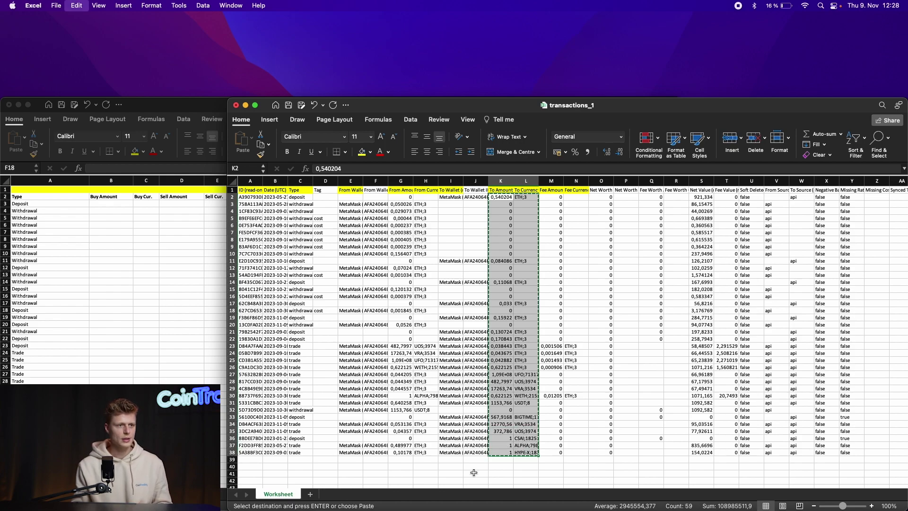
{"action": "left_click", "coordinate": [79, 287]}
{"action": "left_click", "coordinate": [118, 204]}
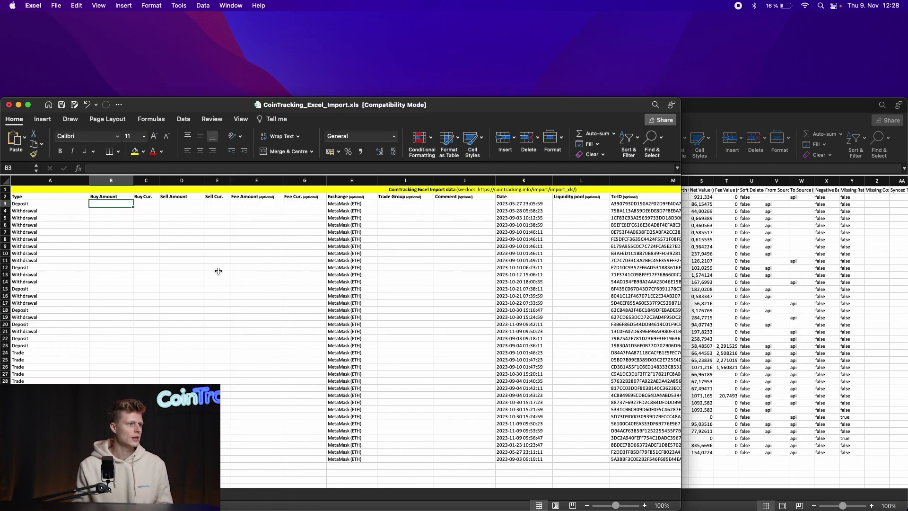
{"action": "key", "text": "super+v"}
- Copy From Amount and From Currency (G2:H38) into Sell Amount and Sell Cur. at D3
{"action": "left_click", "coordinate": [724, 257]}
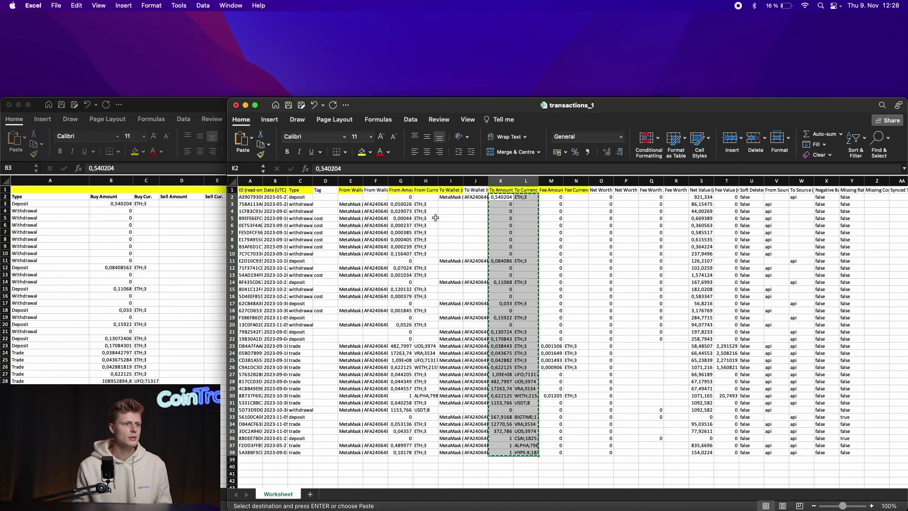
{"action": "left_click", "coordinate": [401, 197]}
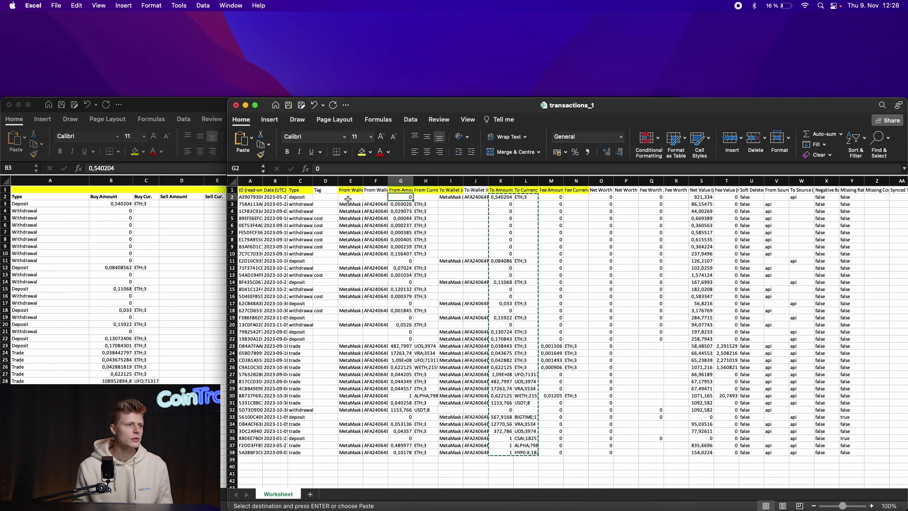
{"action": "left_click_drag", "start_coordinate": [404, 195], "coordinate": [426, 452]}
{"action": "key", "text": "super+c"}
{"action": "left_click", "coordinate": [130, 287]}
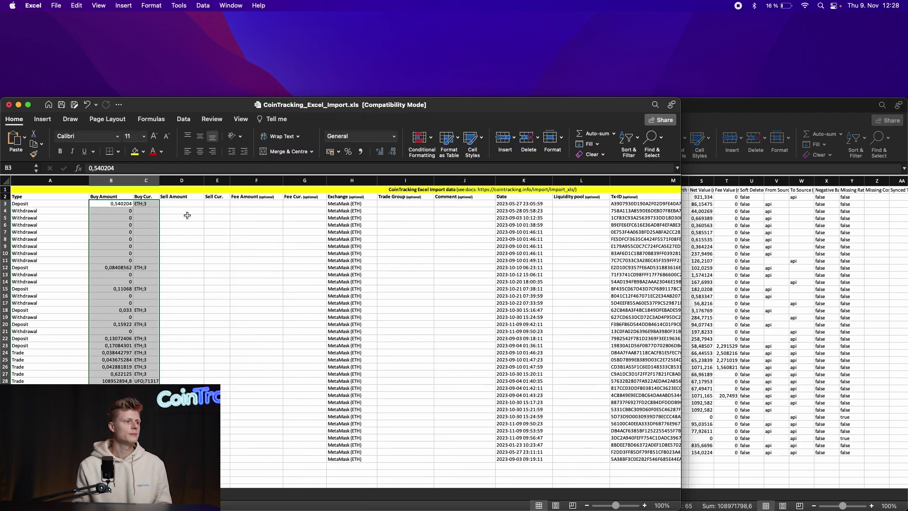
{"action": "left_click", "coordinate": [182, 203]}
{"action": "key", "text": "super+v"}
- Copy Fee Amount and Fee Currency into the template's Fee Amount and Fee Cur. at F3
{"action": "left_click", "coordinate": [761, 268]}
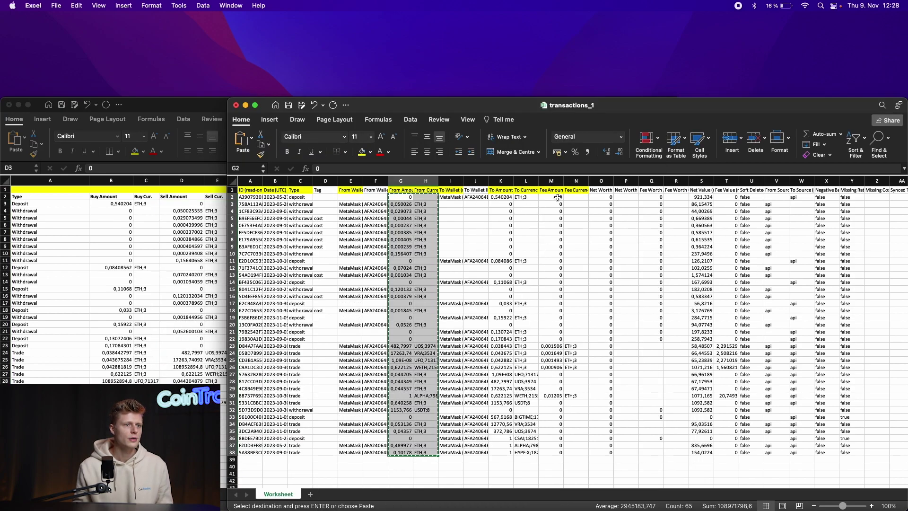
{"action": "left_click_drag", "start_coordinate": [551, 197], "coordinate": [577, 452]}
{"action": "key", "text": "super+c"}
{"action": "left_click", "coordinate": [56, 256]}
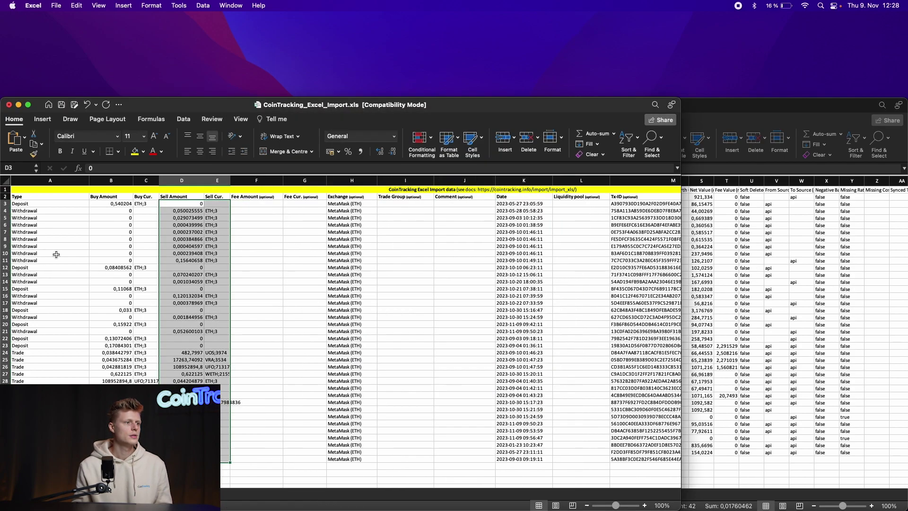
{"action": "left_click", "coordinate": [264, 203]}
{"action": "key", "text": "super+v"}
{"action": "left_click", "coordinate": [707, 265]}
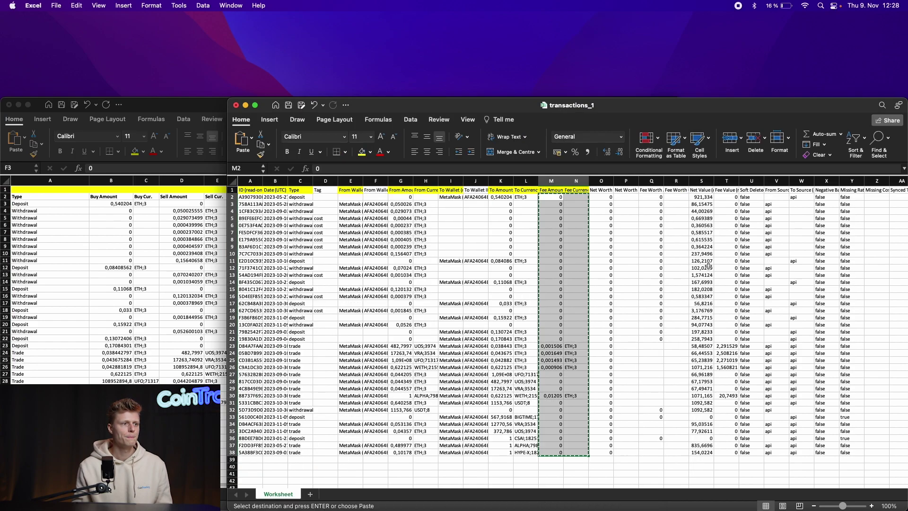
{"action": "left_click", "coordinate": [210, 234]}
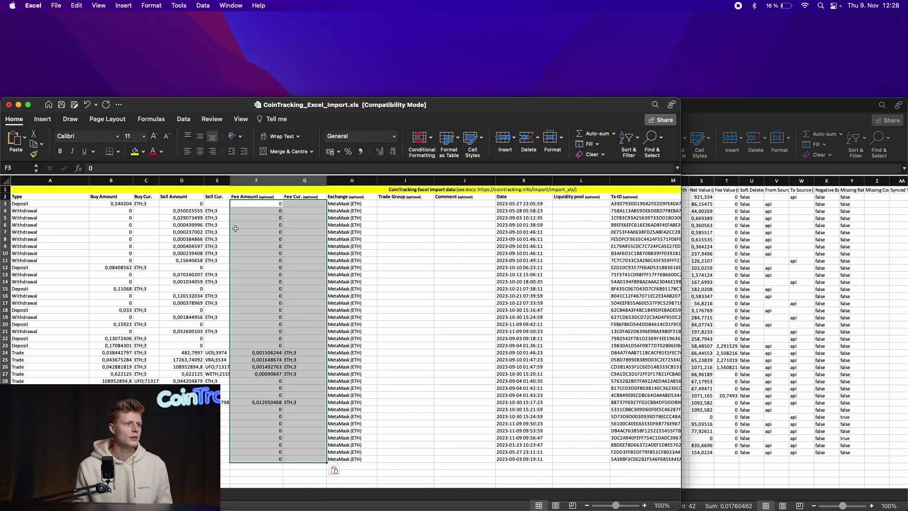
- Review the filled template rows, checking a Sell Amount and the Withdrawal entry in row 6
{"action": "scroll", "coordinate": [416, 224], "scroll_direction": "right", "scroll_amount": 5}
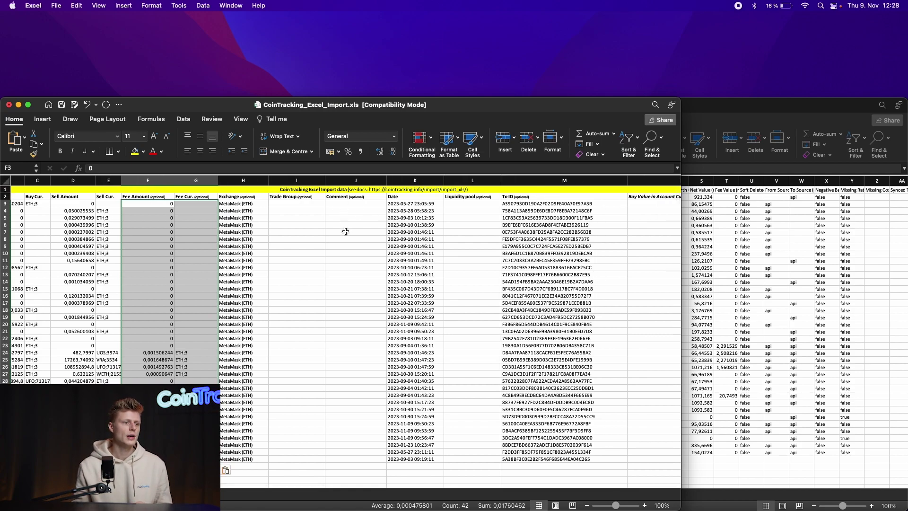
{"action": "scroll", "coordinate": [303, 296], "scroll_direction": "left", "scroll_amount": 3}
{"action": "scroll", "coordinate": [305, 286], "scroll_direction": "right", "scroll_amount": 5}
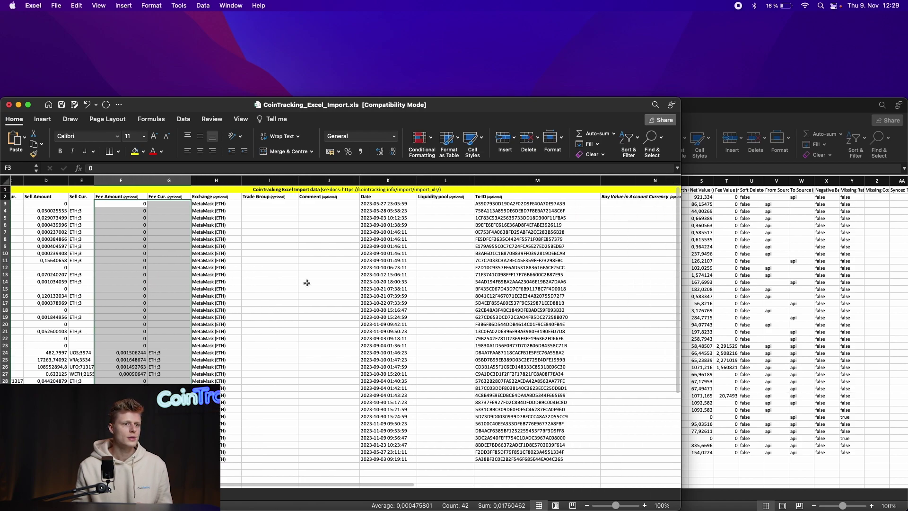
{"action": "scroll", "coordinate": [312, 280], "scroll_direction": "left", "scroll_amount": 3}
{"action": "left_click", "coordinate": [177, 254]}
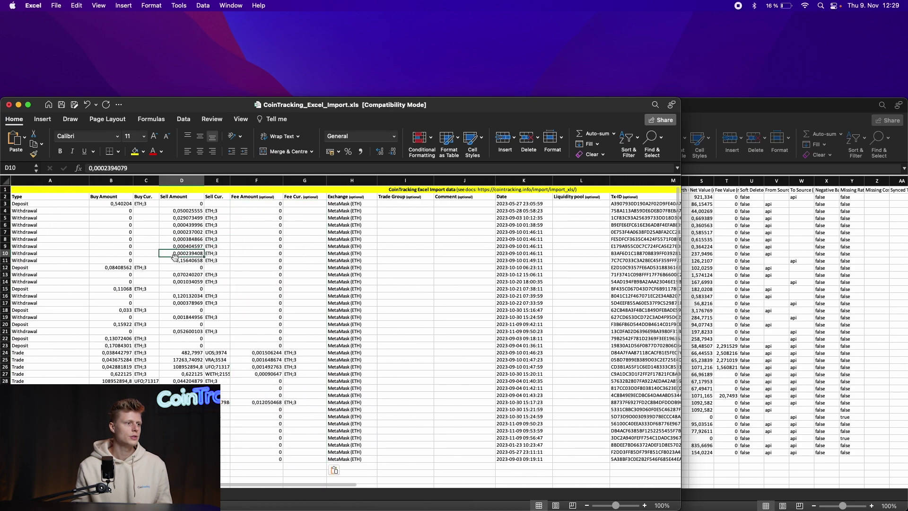
{"action": "left_click", "coordinate": [84, 224]}
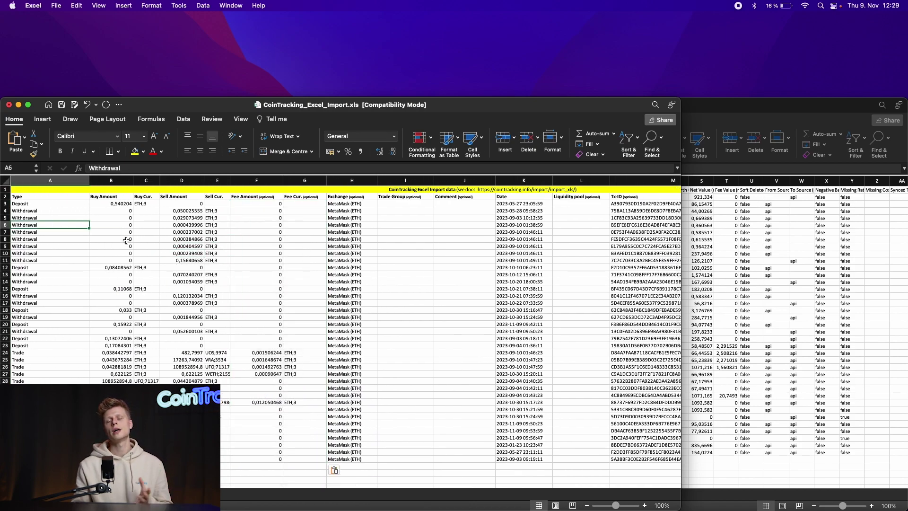
- Save CoinTracking_Excel_Import.xls and close both Excel workbooks
{"action": "left_click", "coordinate": [61, 106]}
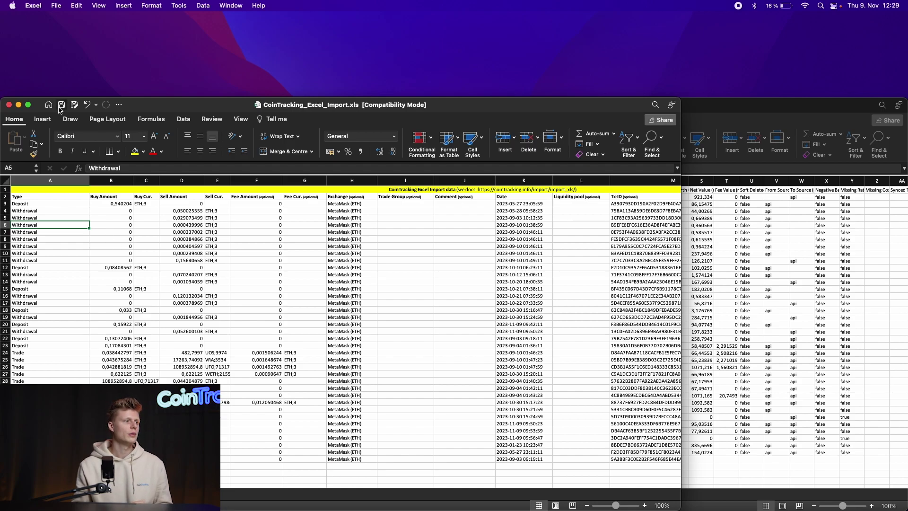
{"action": "left_click", "coordinate": [9, 105]}
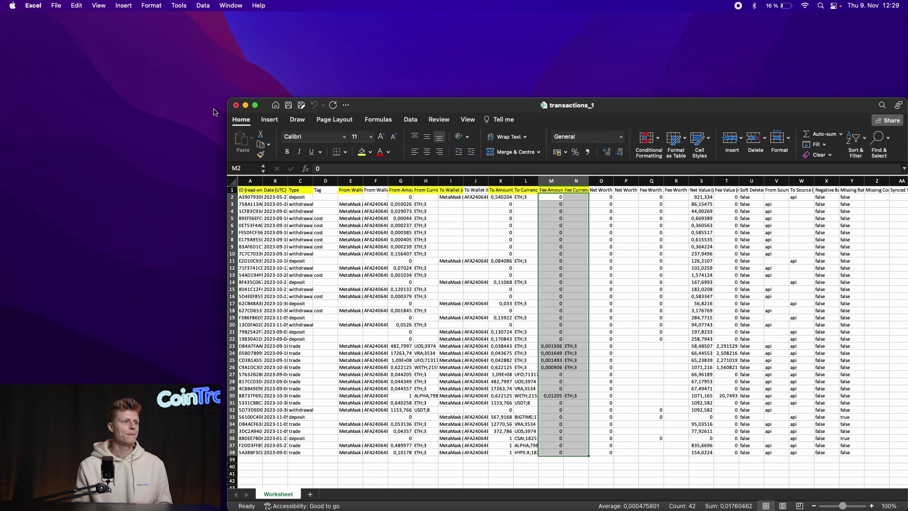
{"action": "left_click", "coordinate": [233, 107]}
- Discard transactions_1 changes and upload CoinTracking_Excel_Import.xls on the Excel import page
{"action": "left_click", "coordinate": [577, 349]}
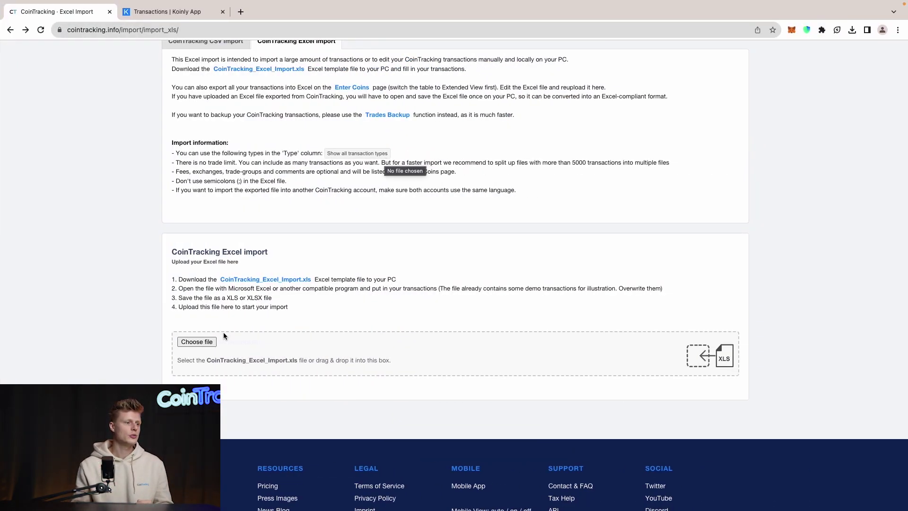
{"action": "left_click", "coordinate": [196, 341]}
{"action": "left_click", "coordinate": [284, 193]}
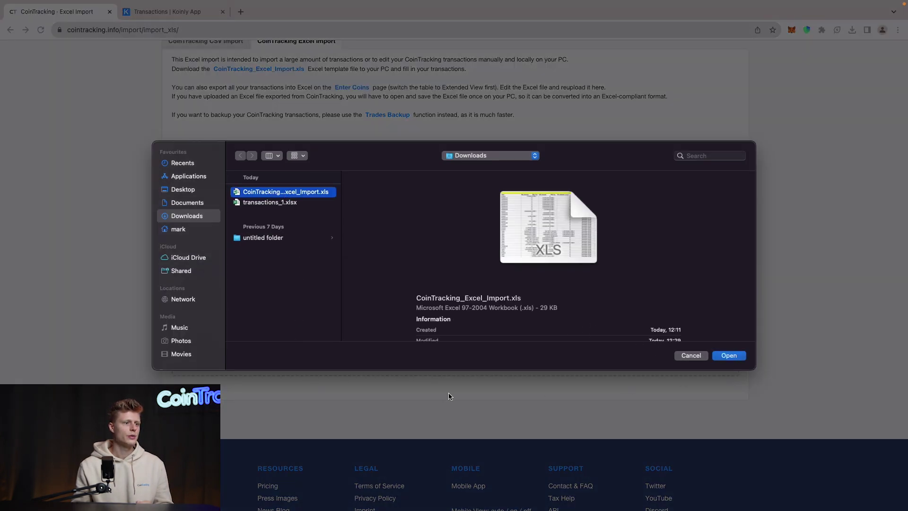
{"action": "key", "text": "Return"}
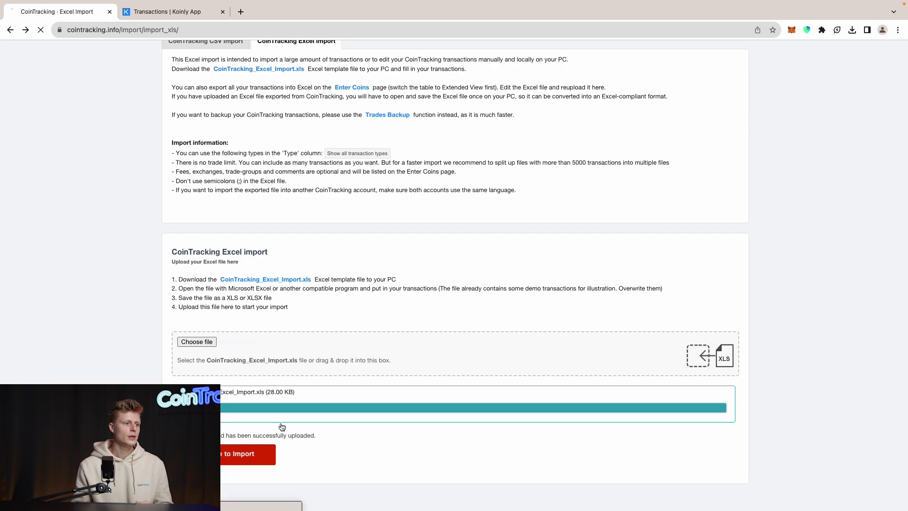
- Page through the preview to the last page and start importing the transactions
{"action": "scroll", "coordinate": [321, 273], "scroll_direction": "down", "scroll_amount": 2}
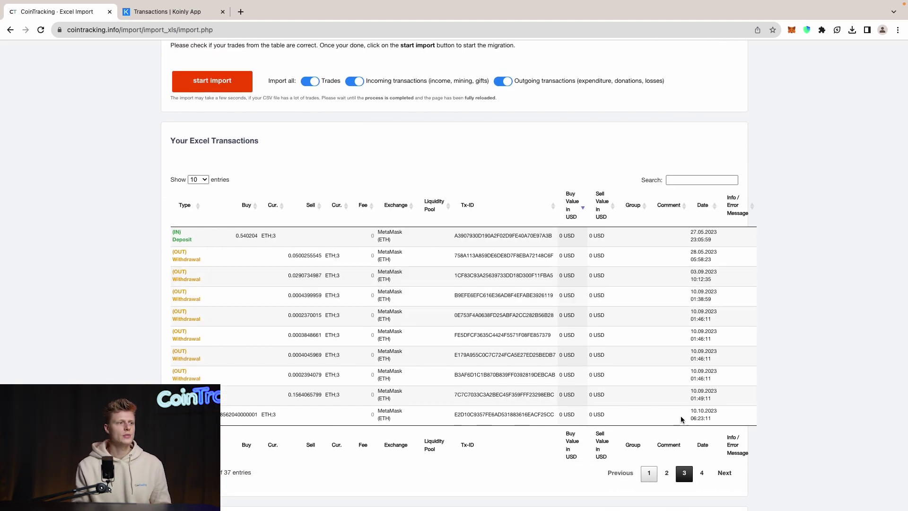
{"action": "left_click", "coordinate": [734, 475]}
{"action": "left_click", "coordinate": [735, 476]}
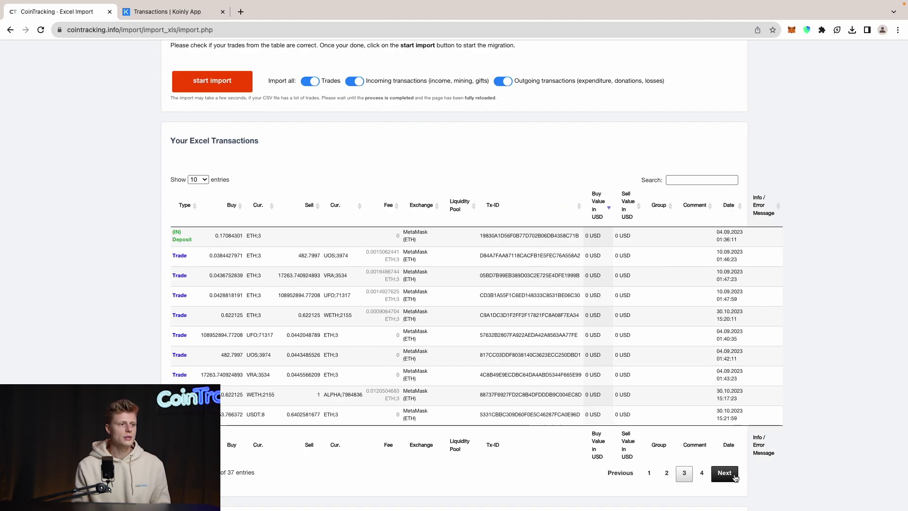
{"action": "left_click", "coordinate": [735, 476]}
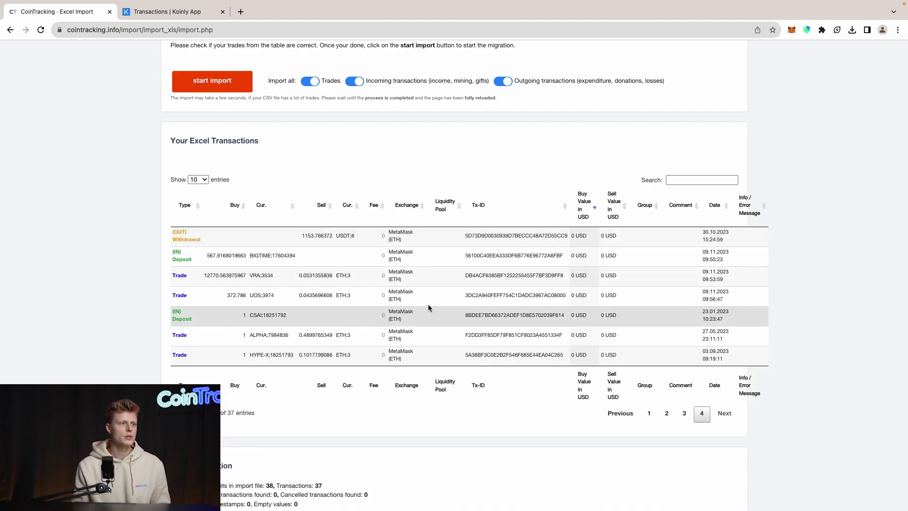
{"action": "scroll", "coordinate": [427, 308], "scroll_direction": "up", "scroll_amount": 2}
{"action": "left_click", "coordinate": [218, 151]}
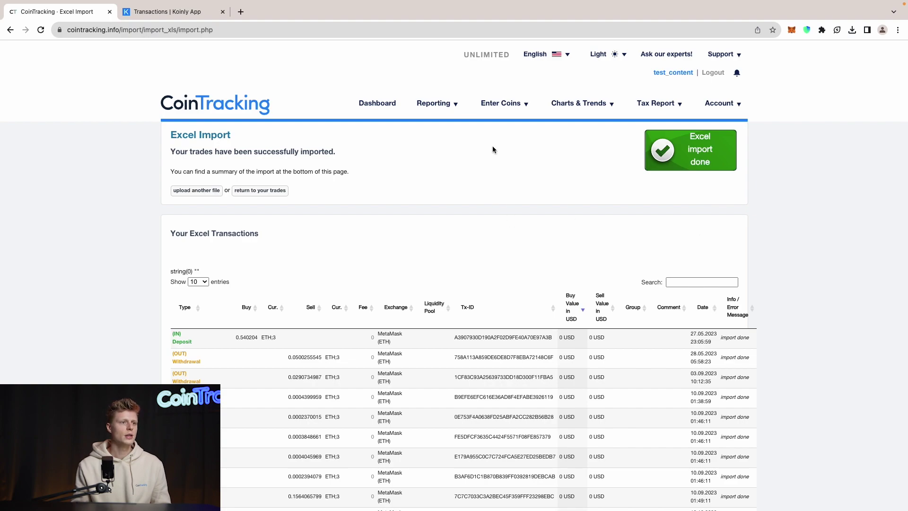
- Review the imported trades in the Enter Coins table and run Recalculate Trades
{"action": "left_click", "coordinate": [494, 111]}
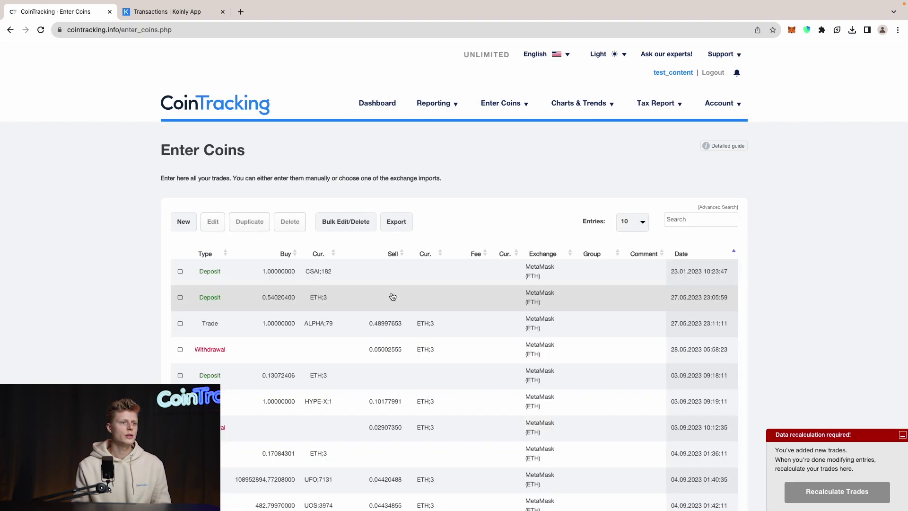
{"action": "scroll", "coordinate": [392, 295], "scroll_direction": "down", "scroll_amount": 3}
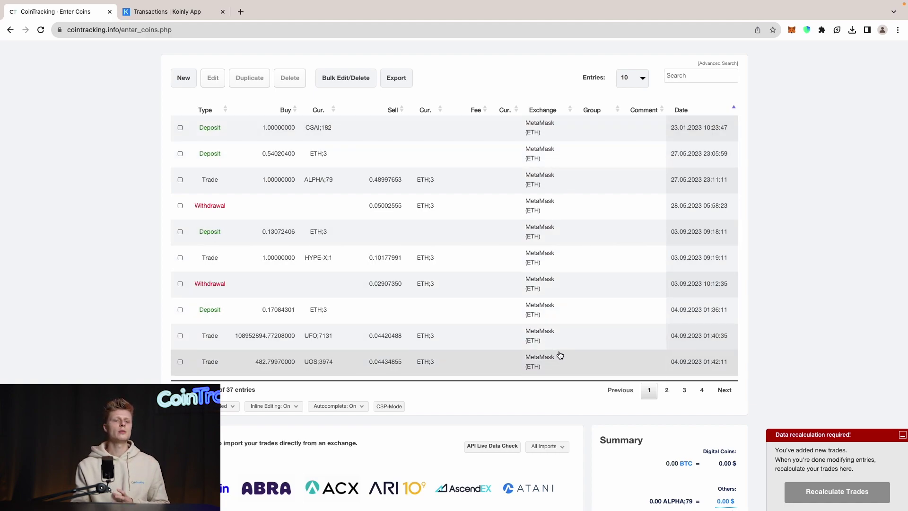
{"action": "left_click", "coordinate": [866, 496]}
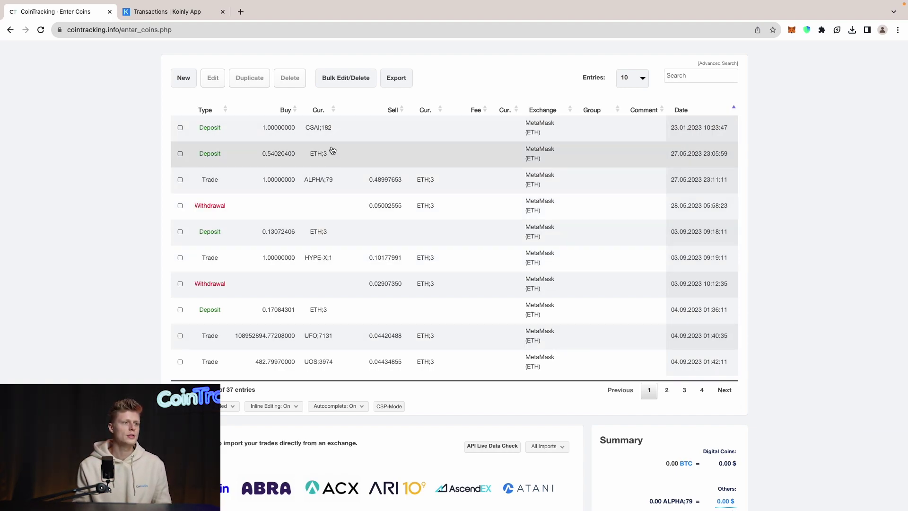
{"action": "scroll", "coordinate": [331, 150], "scroll_direction": "up", "scroll_amount": 3}
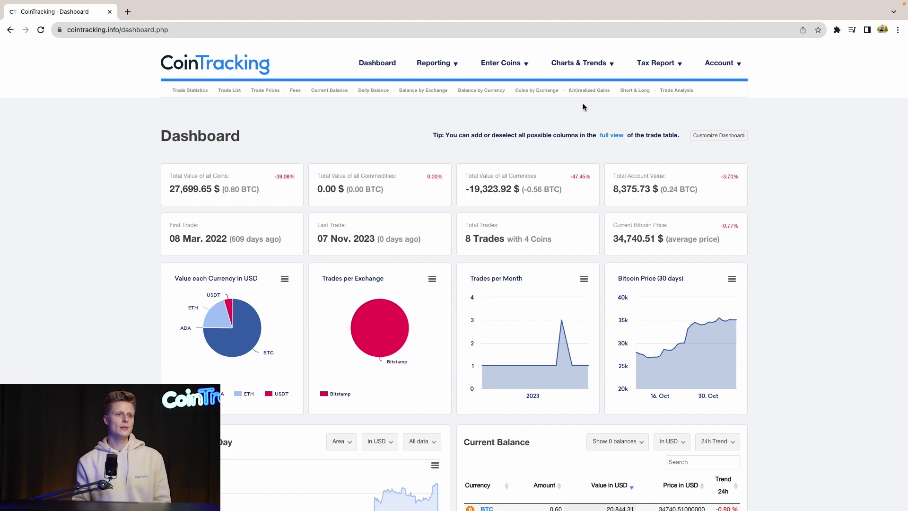
- Go to the crypto tax report page and scroll down to the report settings
{"action": "mouse_move", "coordinate": [644, 70]}
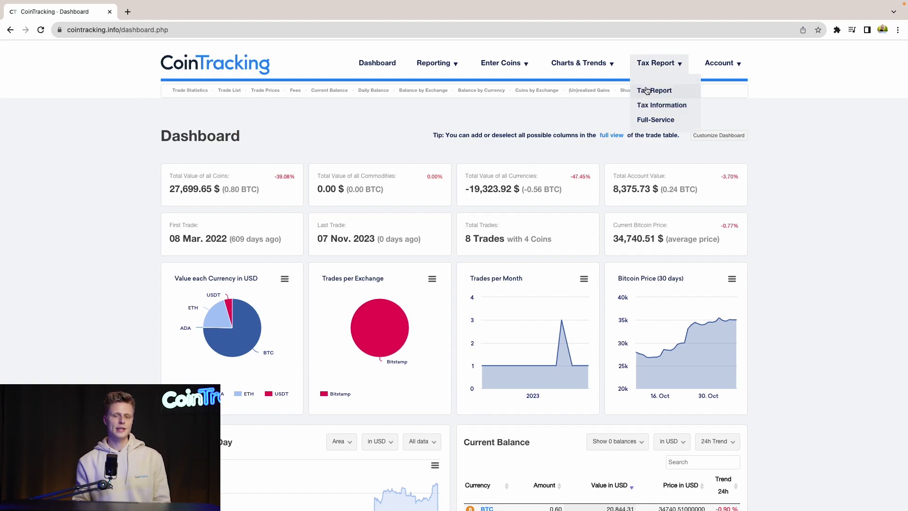
{"action": "left_click", "coordinate": [646, 91]}
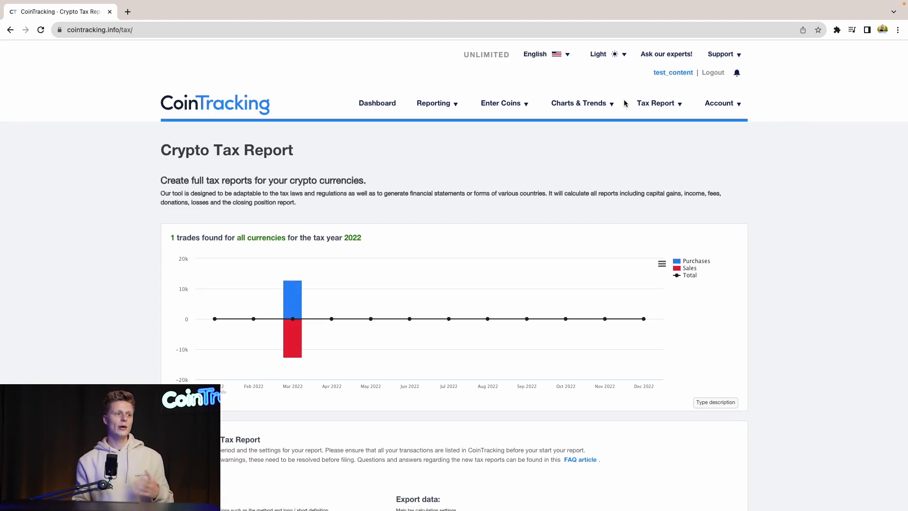
{"action": "scroll", "coordinate": [490, 185], "scroll_direction": "down", "scroll_amount": 5}
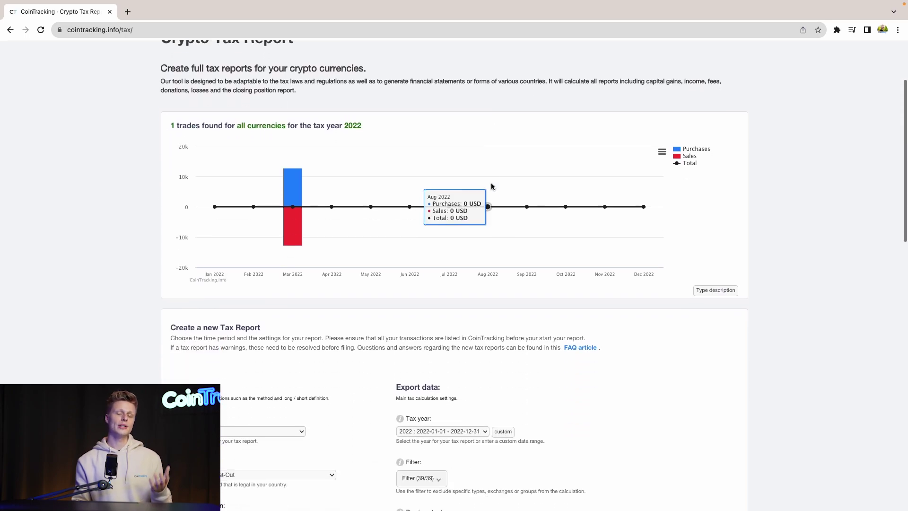
{"action": "scroll", "coordinate": [490, 183], "scroll_direction": "down", "scroll_amount": 2}
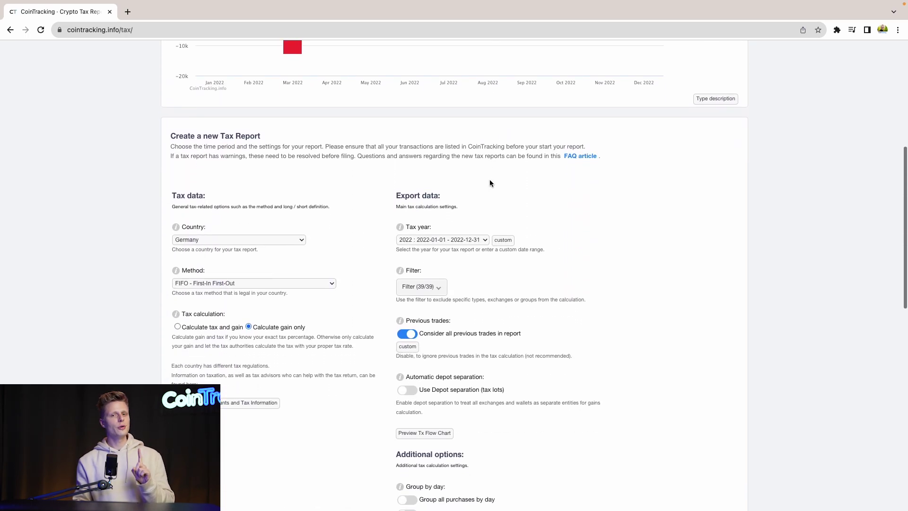
{"action": "scroll", "coordinate": [324, 178], "scroll_direction": "down", "scroll_amount": 2}
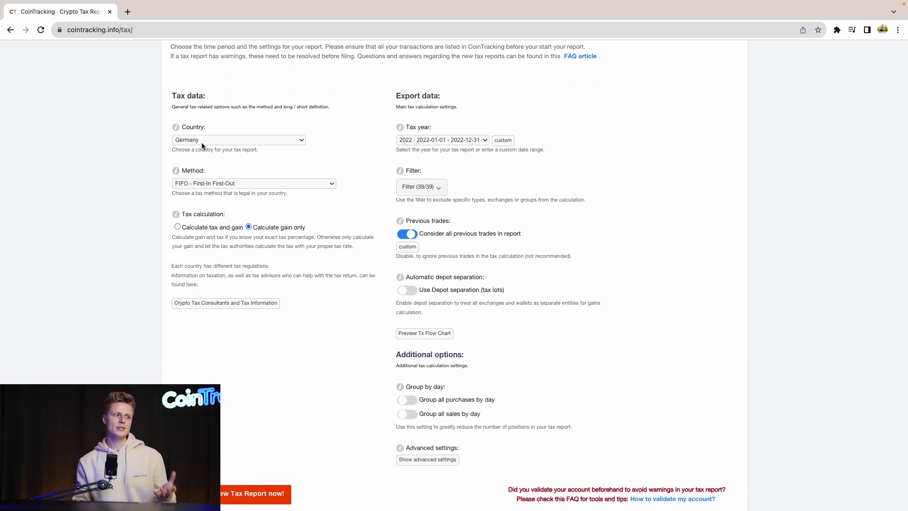
- Keep Germany as country and FIFO as method, and select tax year 2023
{"action": "left_click", "coordinate": [203, 140]}
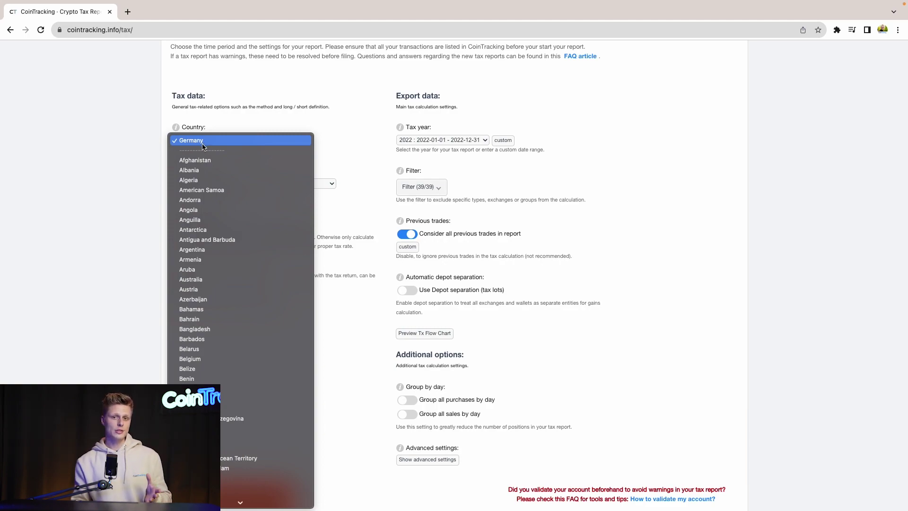
{"action": "left_click", "coordinate": [118, 152]}
{"action": "scroll", "coordinate": [162, 161], "scroll_direction": "down", "scroll_amount": 3}
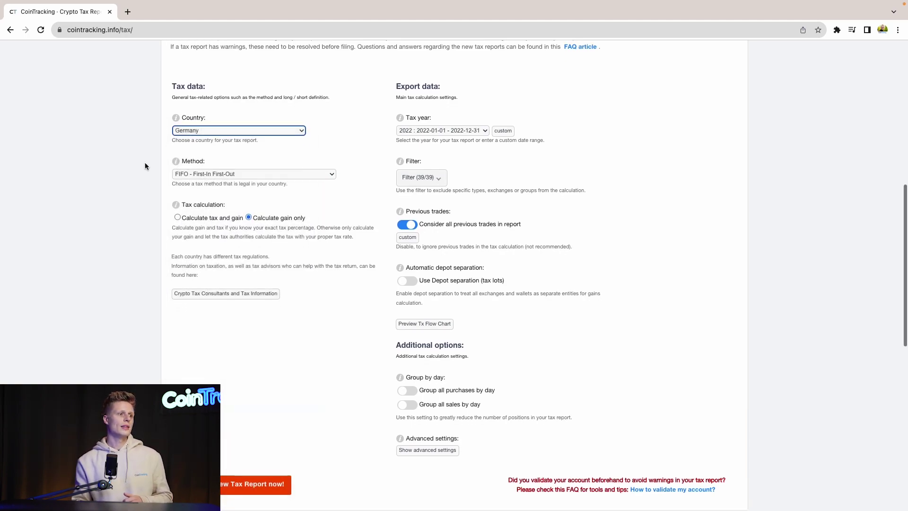
{"action": "left_click", "coordinate": [207, 136]}
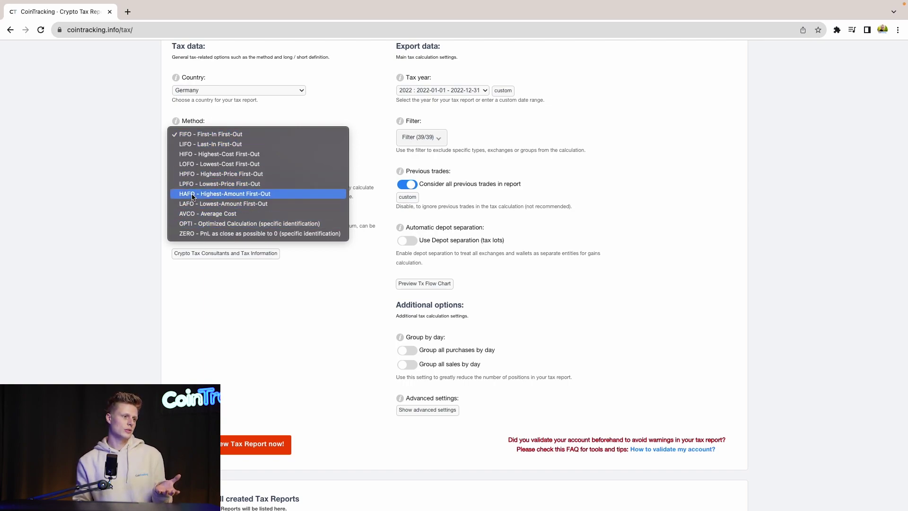
{"action": "left_click", "coordinate": [124, 161]}
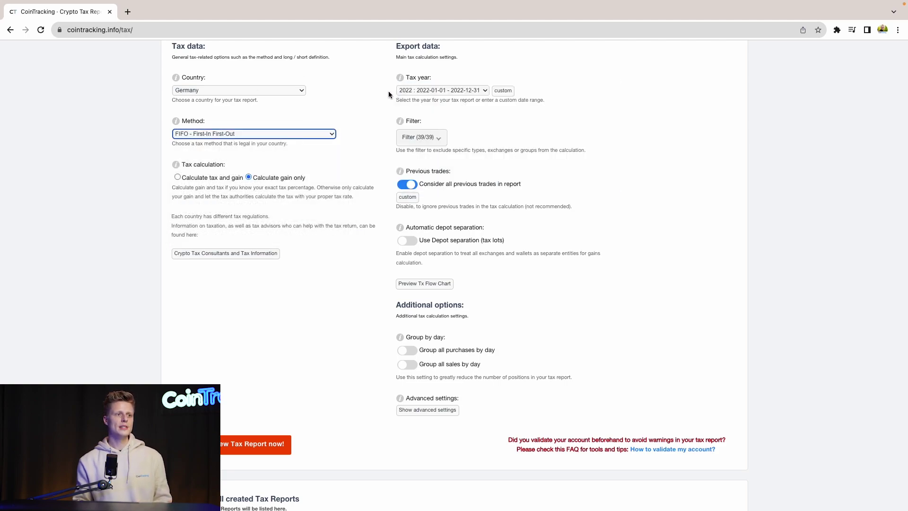
{"action": "left_click", "coordinate": [409, 92]}
{"action": "left_click", "coordinate": [411, 101]}
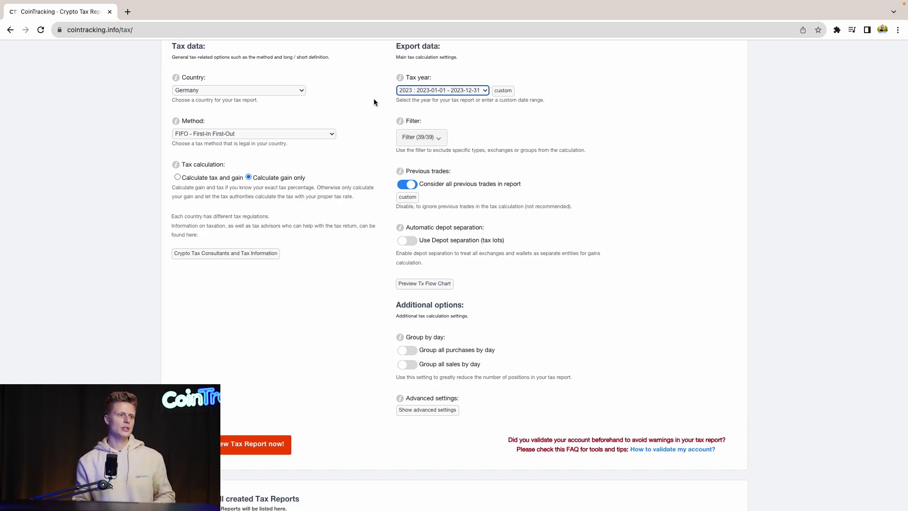
{"action": "scroll", "coordinate": [364, 114], "scroll_direction": "down", "scroll_amount": 1}
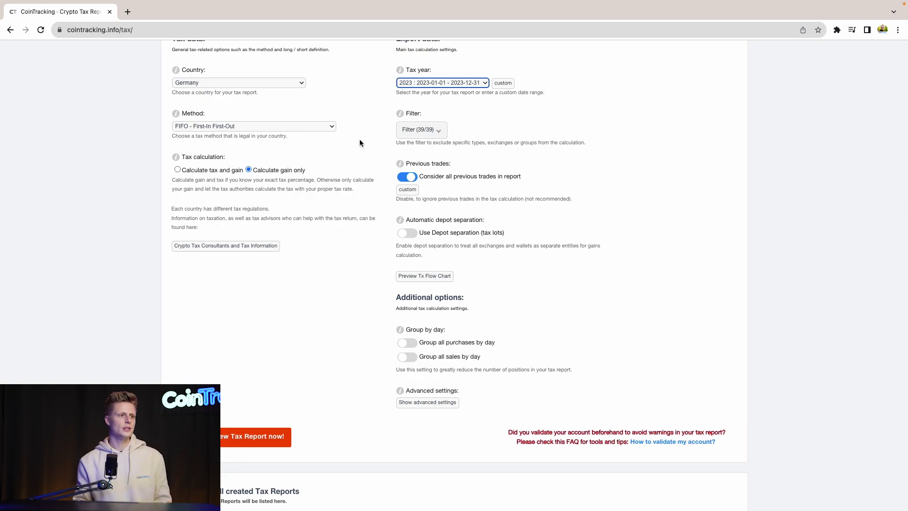
{"action": "scroll", "coordinate": [364, 141], "scroll_direction": "down", "scroll_amount": 2}
{"action": "left_click", "coordinate": [419, 101]}
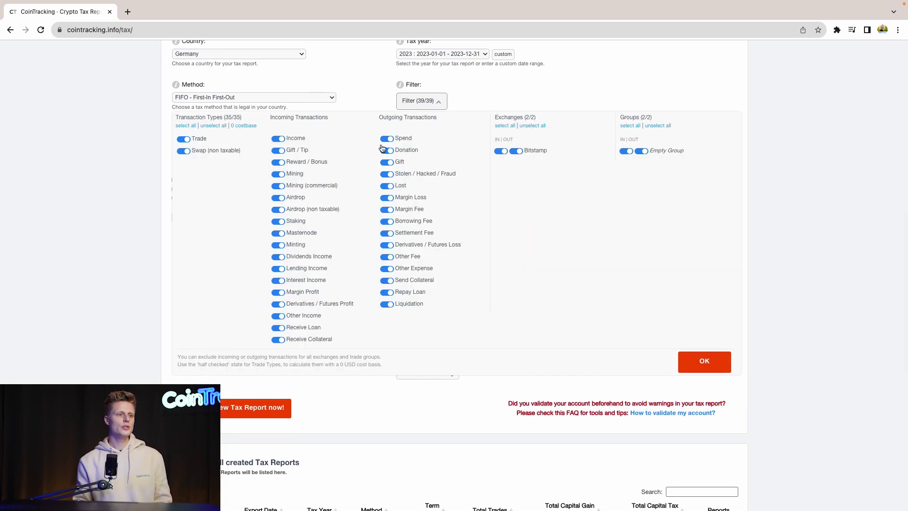
{"action": "left_click", "coordinate": [372, 106]}
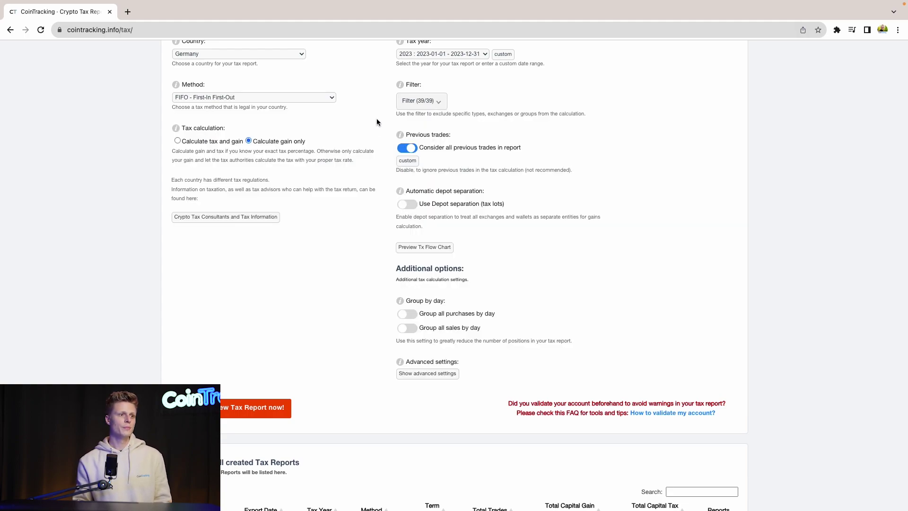
{"action": "scroll", "coordinate": [380, 169], "scroll_direction": "down", "scroll_amount": 1}
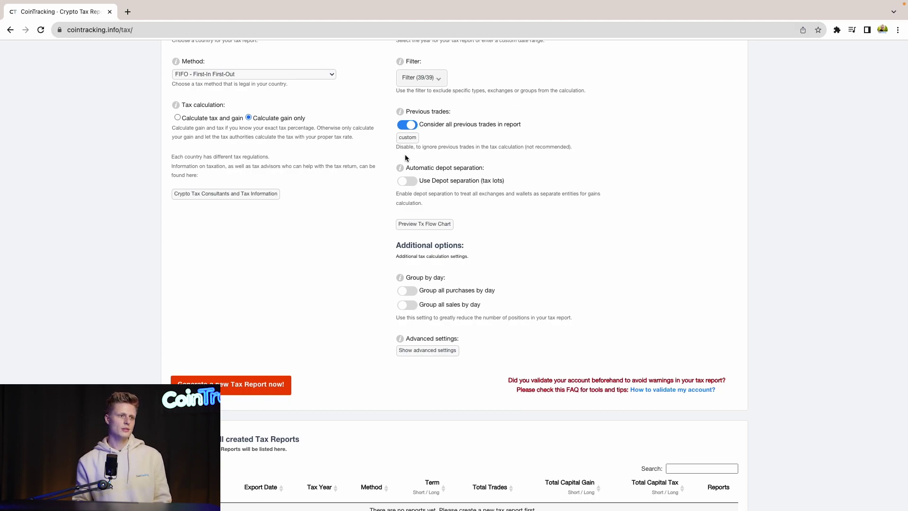
{"action": "scroll", "coordinate": [382, 161], "scroll_direction": "down", "scroll_amount": 2}
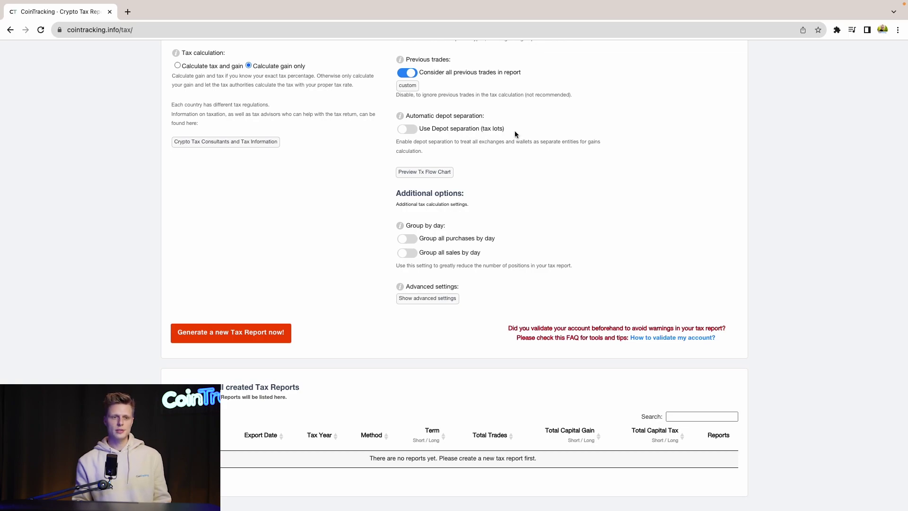
{"action": "scroll", "coordinate": [382, 169], "scroll_direction": "down", "scroll_amount": 2}
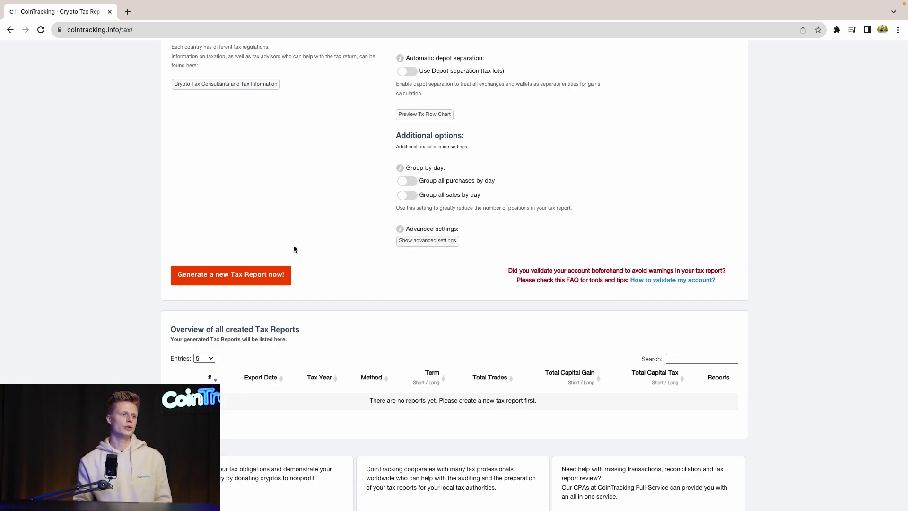
{"action": "scroll", "coordinate": [293, 246], "scroll_direction": "down", "scroll_amount": 1}
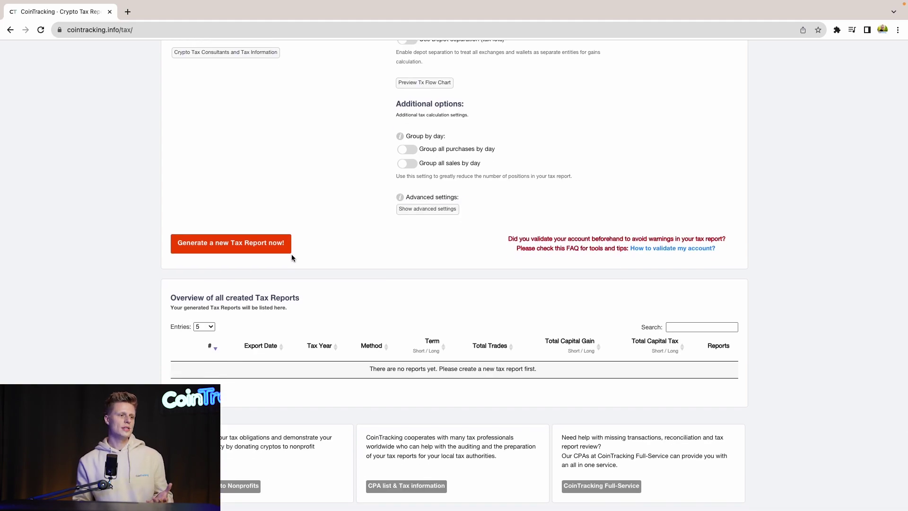
- Generate the report and check the overview showing 3 trades and 3,170.80 USD capital gain
{"action": "left_click", "coordinate": [201, 254]}
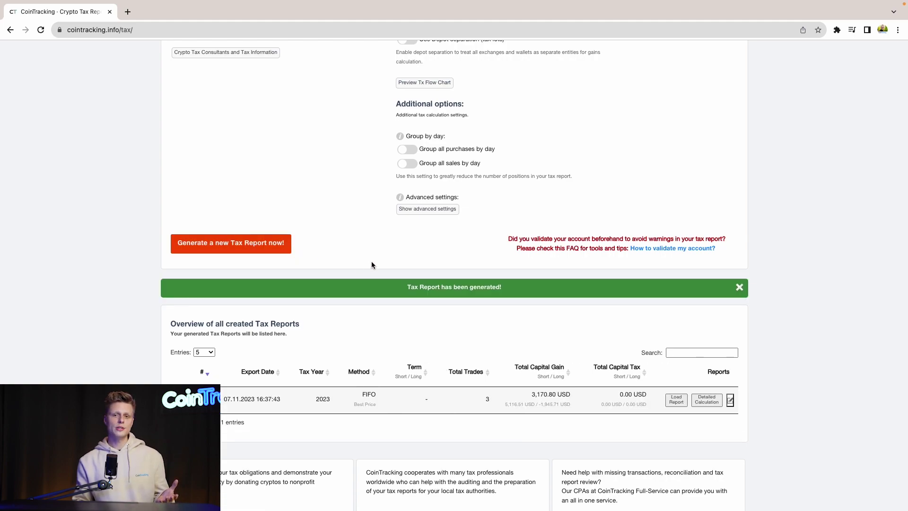
{"action": "scroll", "coordinate": [407, 340], "scroll_direction": "down", "scroll_amount": 5}
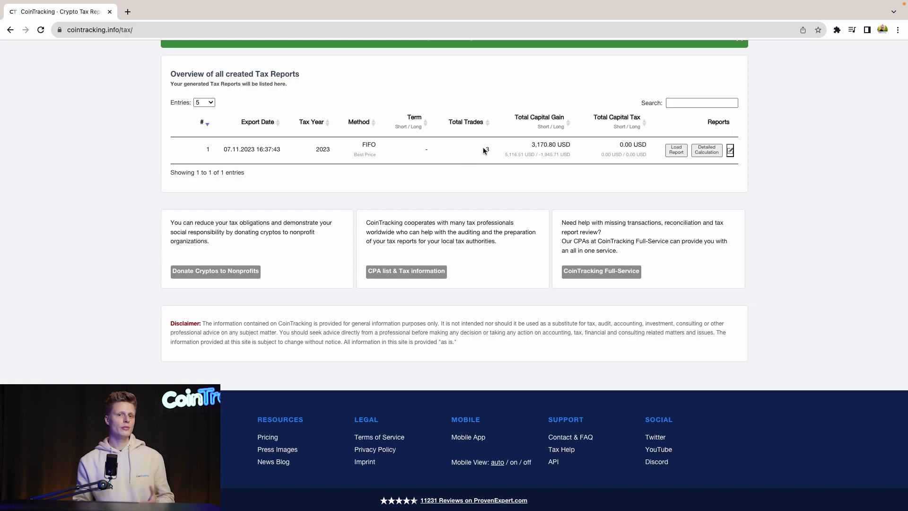
- Load Tax Report #1 and review its 2023 summary and detail tables
{"action": "left_click", "coordinate": [676, 149]}
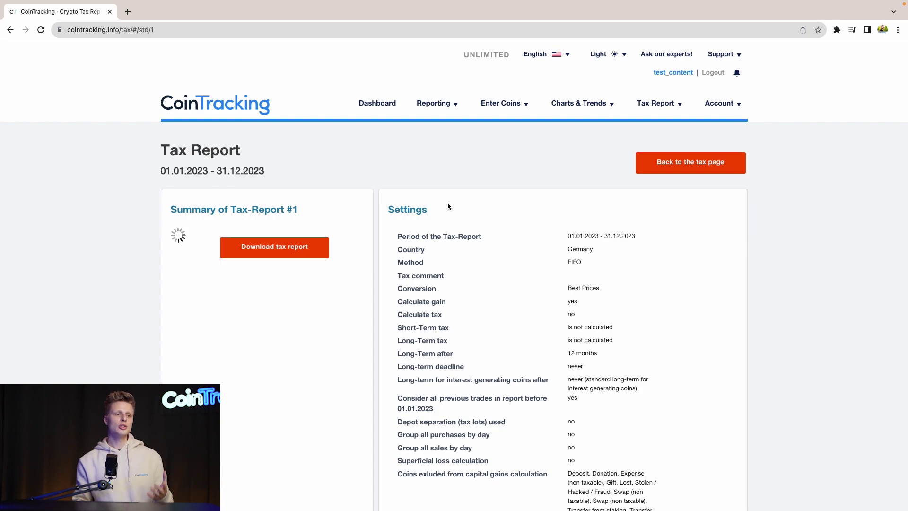
{"action": "scroll", "coordinate": [420, 198], "scroll_direction": "down", "scroll_amount": 1}
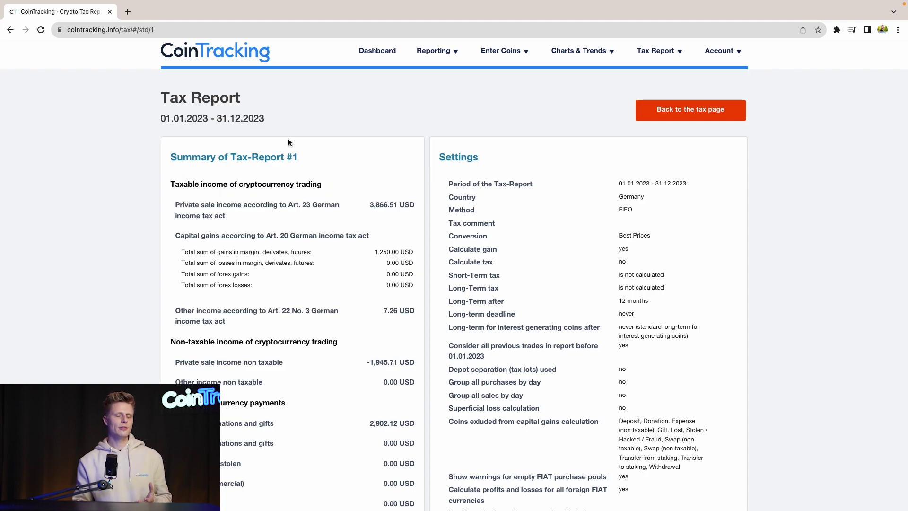
{"action": "scroll", "coordinate": [303, 151], "scroll_direction": "down", "scroll_amount": 3}
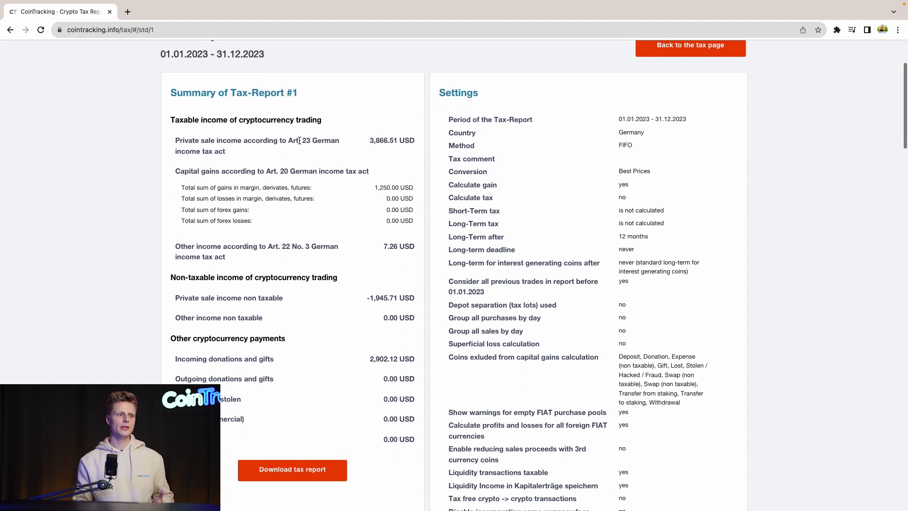
{"action": "scroll", "coordinate": [376, 177], "scroll_direction": "down", "scroll_amount": 1}
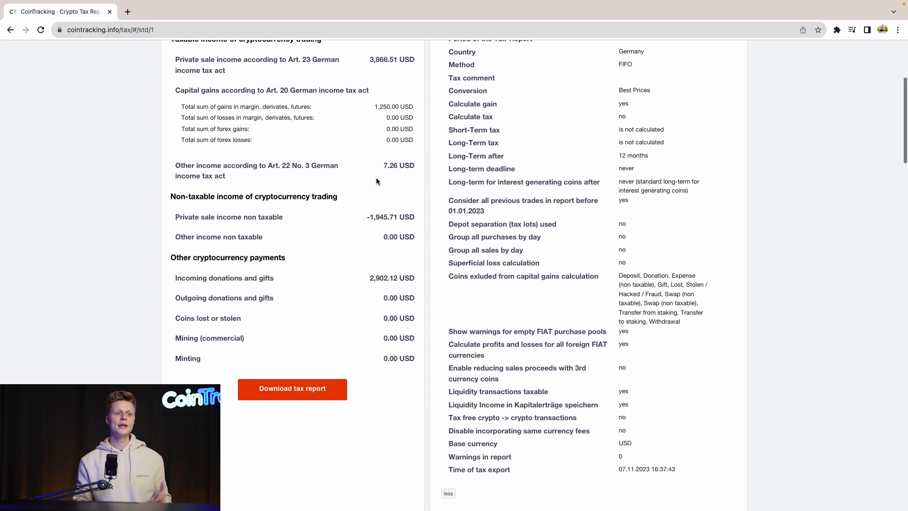
{"action": "scroll", "coordinate": [376, 178], "scroll_direction": "down", "scroll_amount": 10}
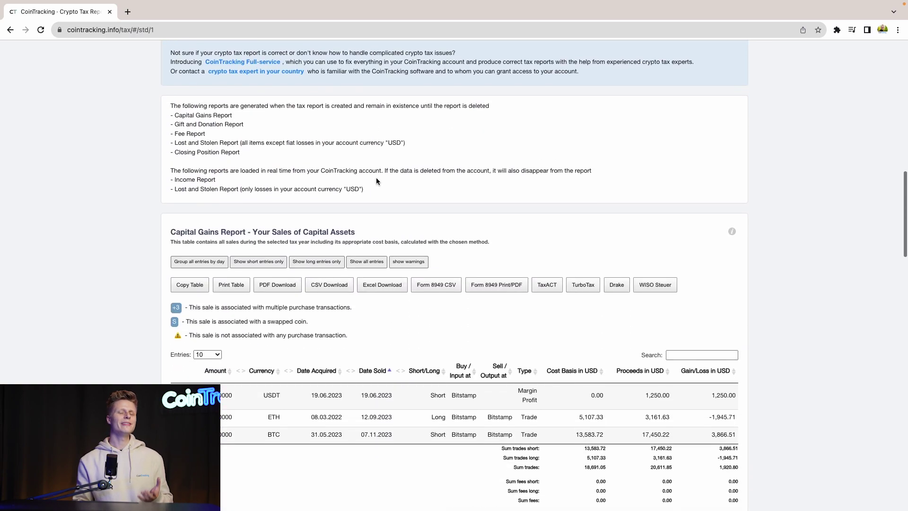
{"action": "scroll", "coordinate": [377, 178], "scroll_direction": "down", "scroll_amount": 5}
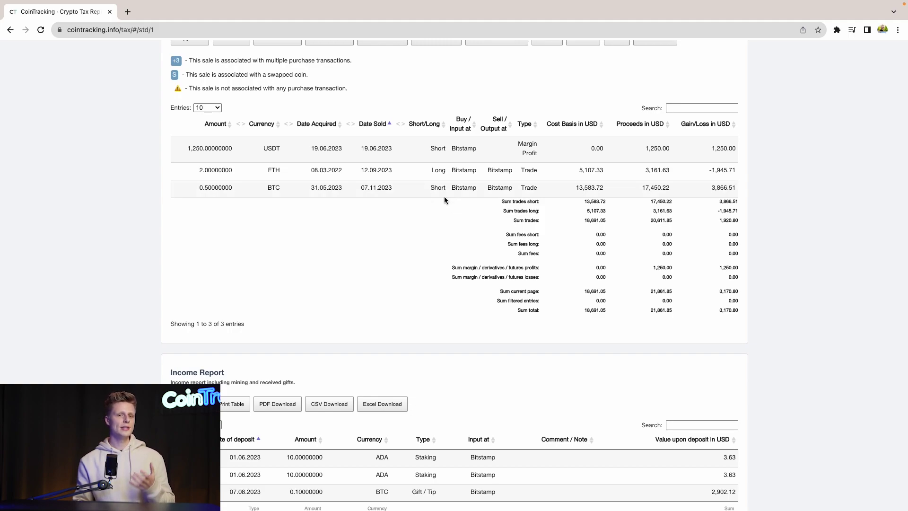
{"action": "scroll", "coordinate": [442, 195], "scroll_direction": "down", "scroll_amount": 5}
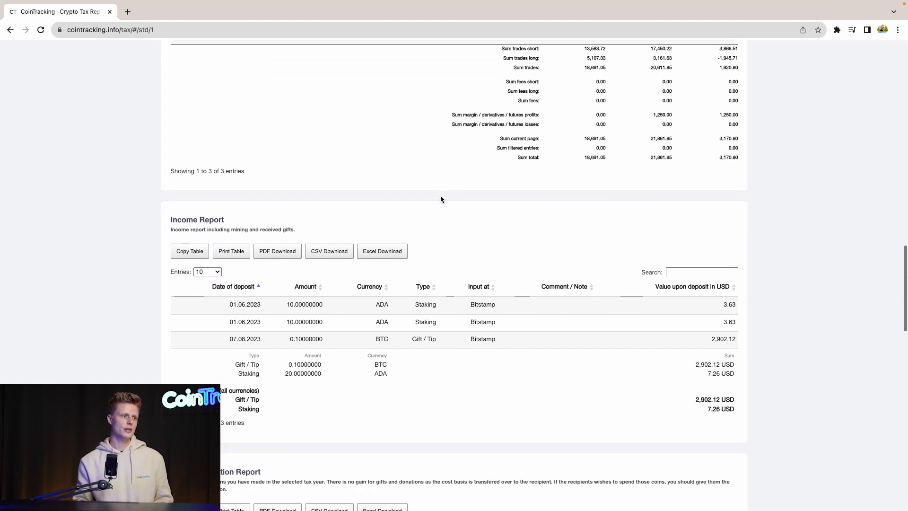
{"action": "scroll", "coordinate": [195, 151], "scroll_direction": "down", "scroll_amount": 9}
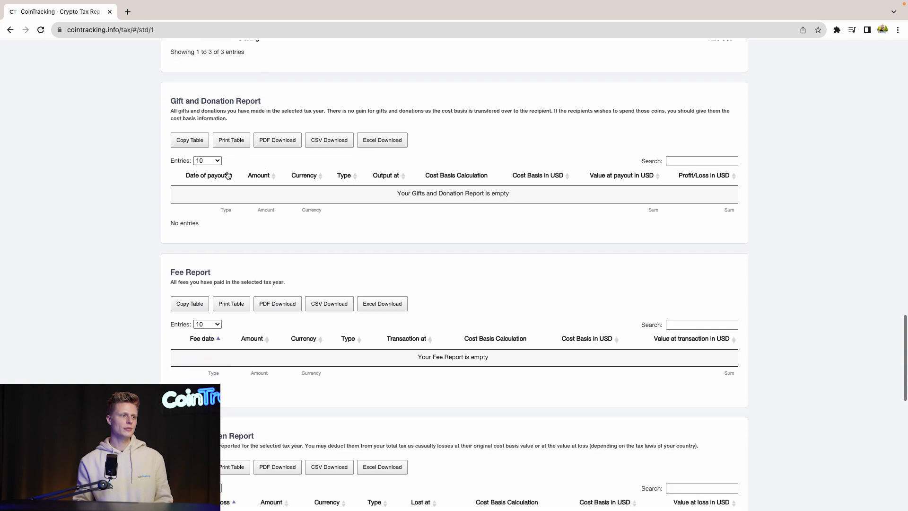
{"action": "scroll", "coordinate": [143, 187], "scroll_direction": "down", "scroll_amount": 6}
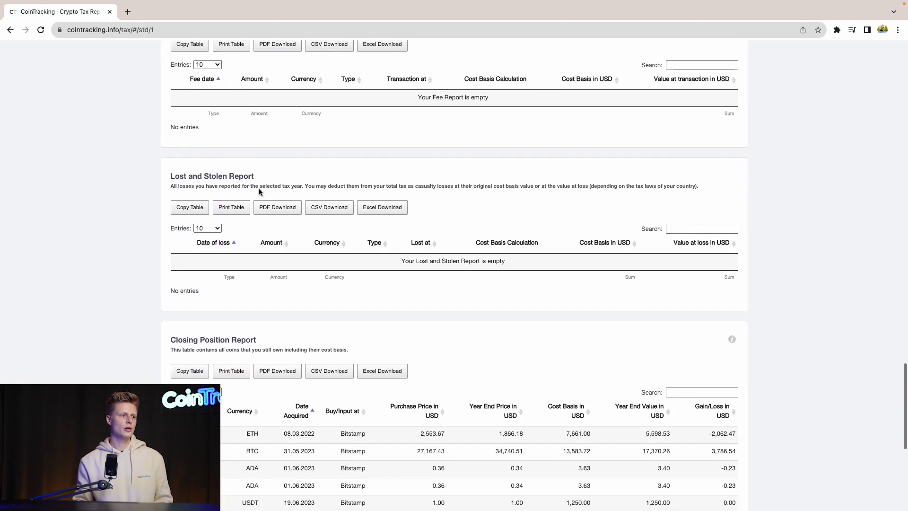
{"action": "scroll", "coordinate": [325, 208], "scroll_direction": "down", "scroll_amount": 4}
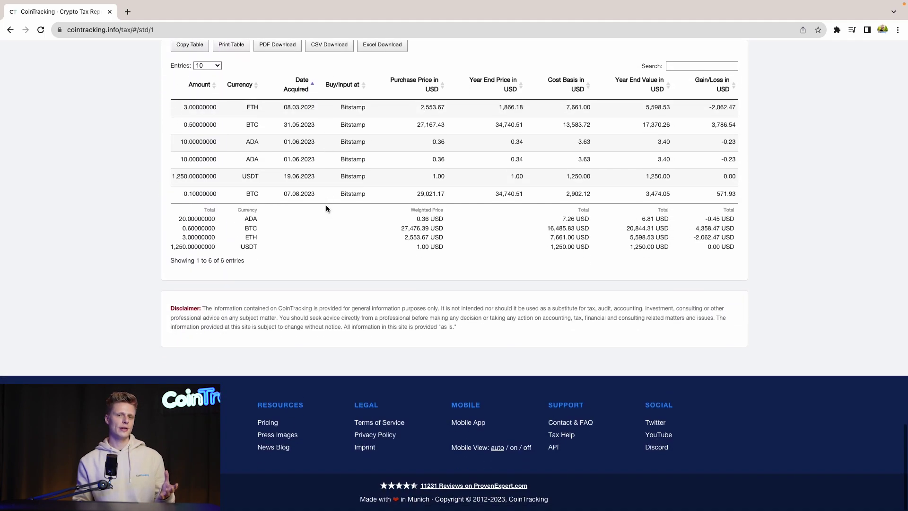
{"action": "scroll", "coordinate": [327, 203], "scroll_direction": "up", "scroll_amount": 20}
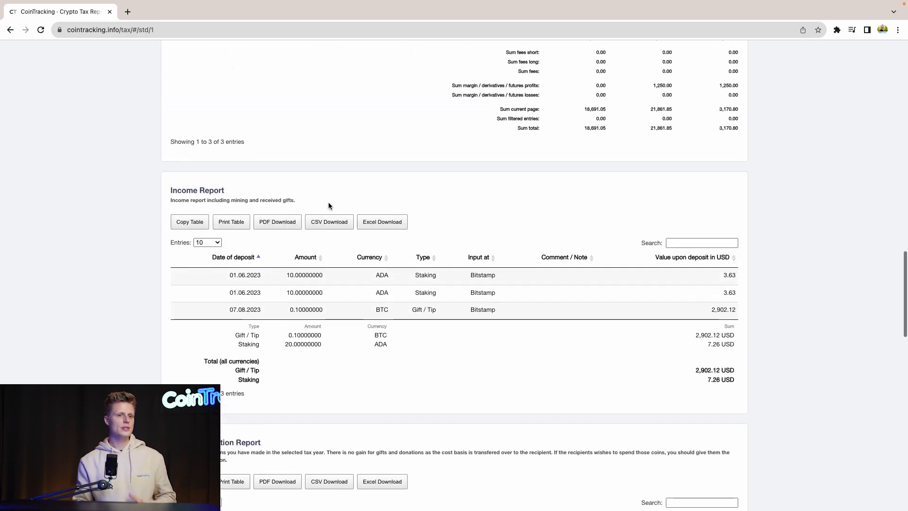
{"action": "scroll", "coordinate": [328, 203], "scroll_direction": "down", "scroll_amount": 6}
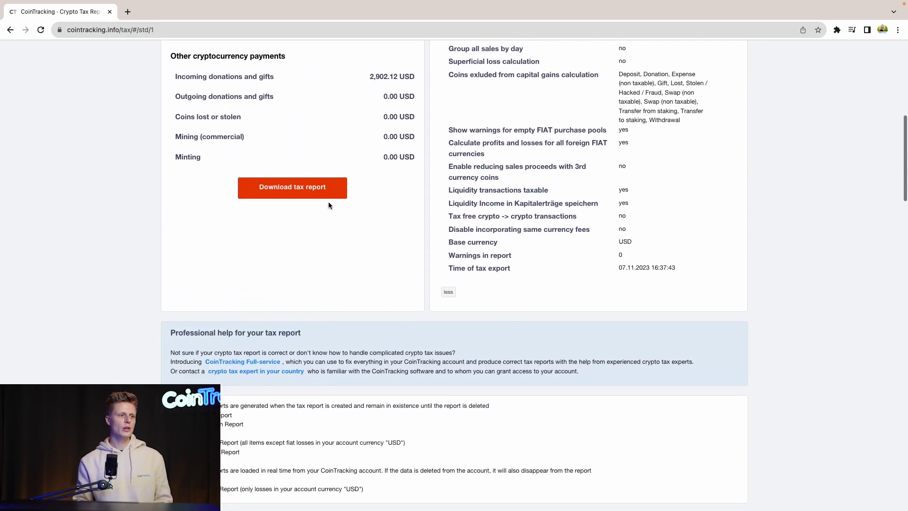
{"action": "left_click", "coordinate": [307, 198]}
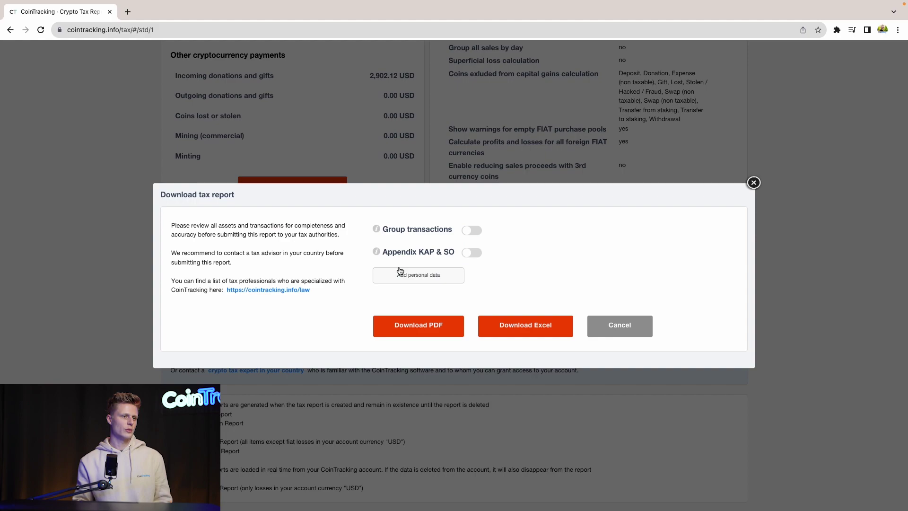